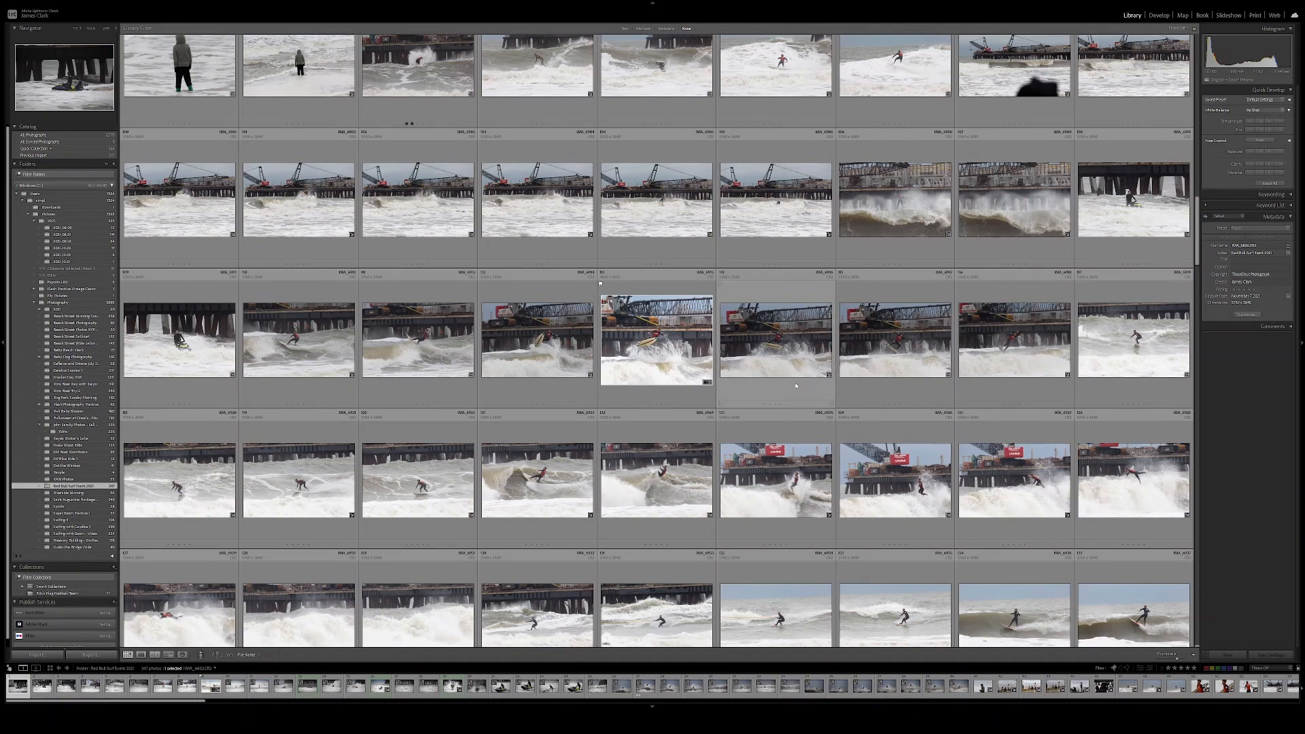
Find the photo of the surfer falling upside down beneath the airborne board and open it for developing
scroll(796, 386, down, 1)
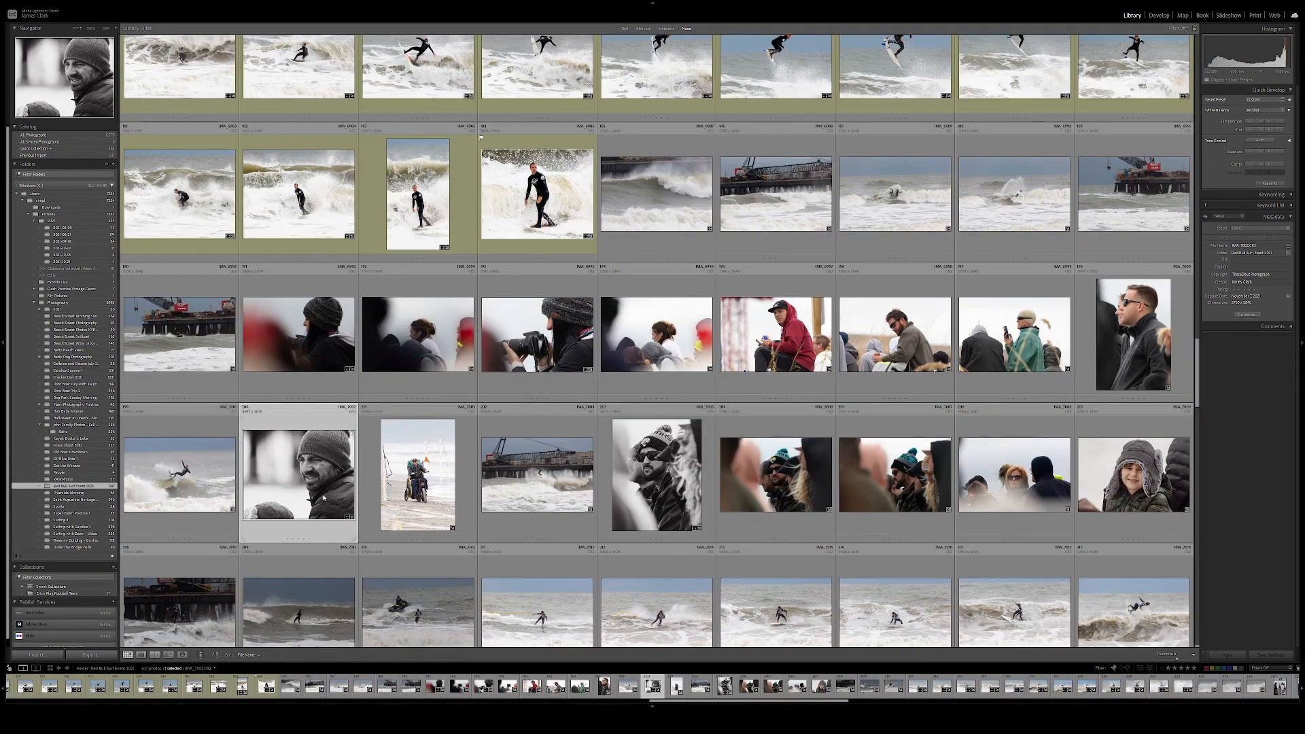
scroll(328, 498, down, 1)
scroll(327, 498, down, 3)
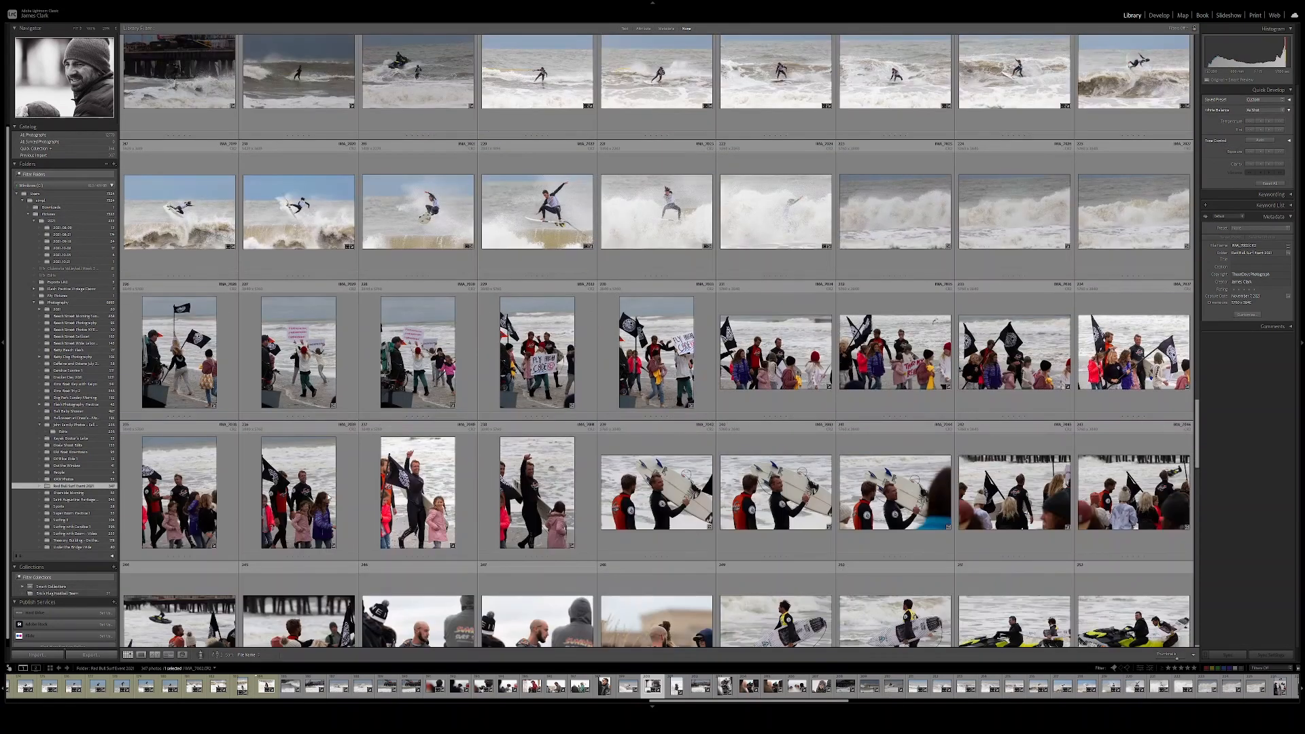
scroll(327, 497, down, 2)
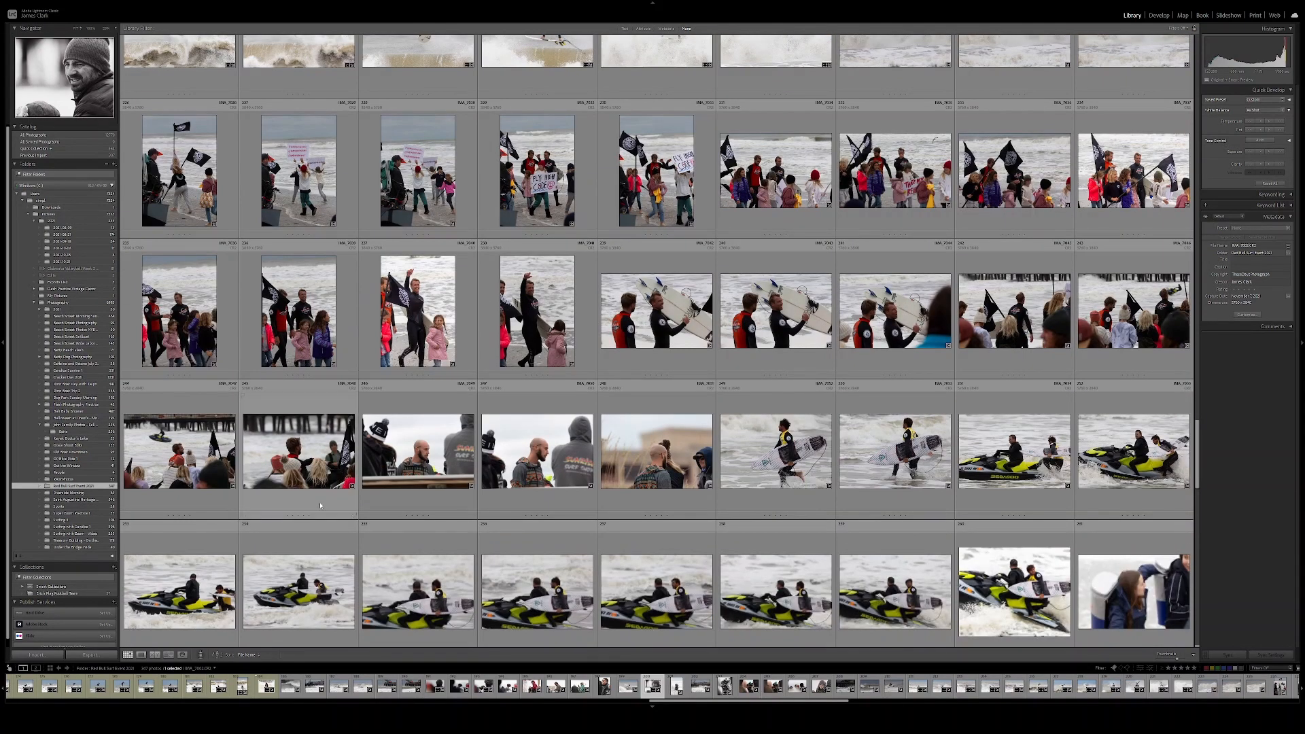
scroll(354, 475, down, 2)
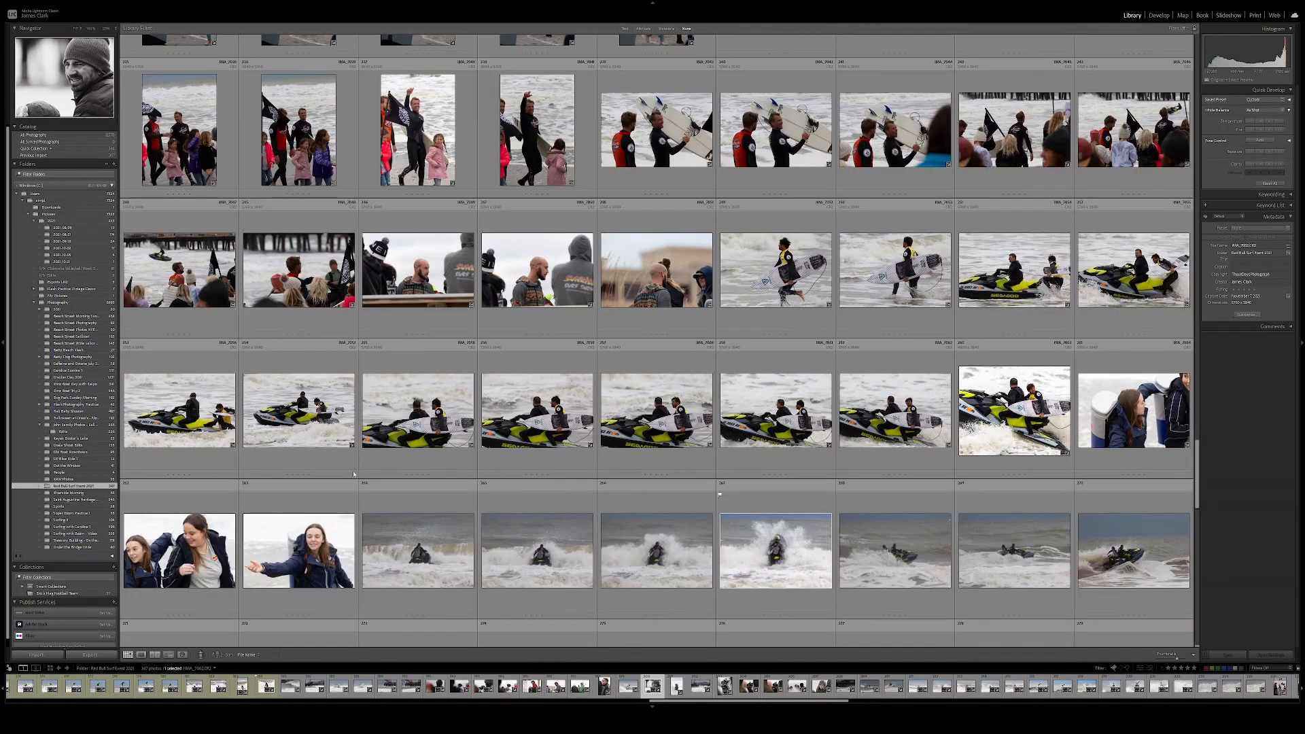
scroll(353, 475, down, 4)
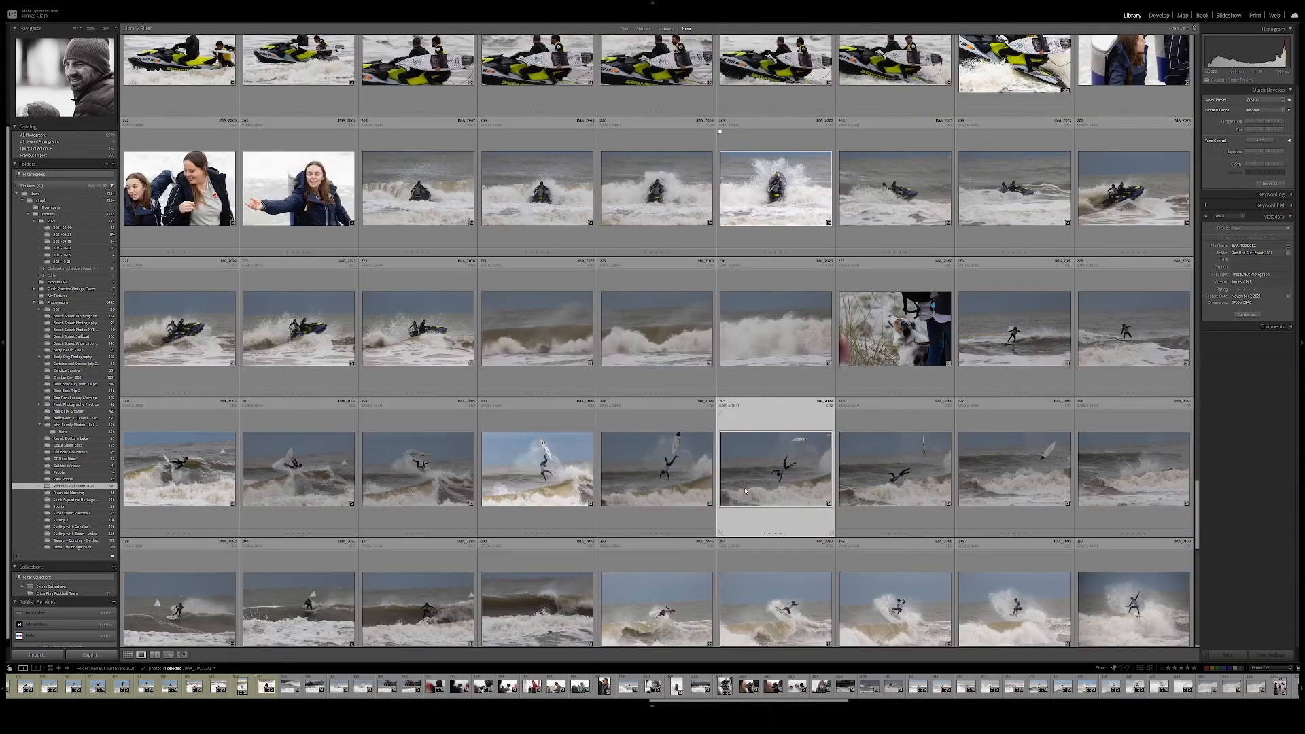
double_click(745, 491)
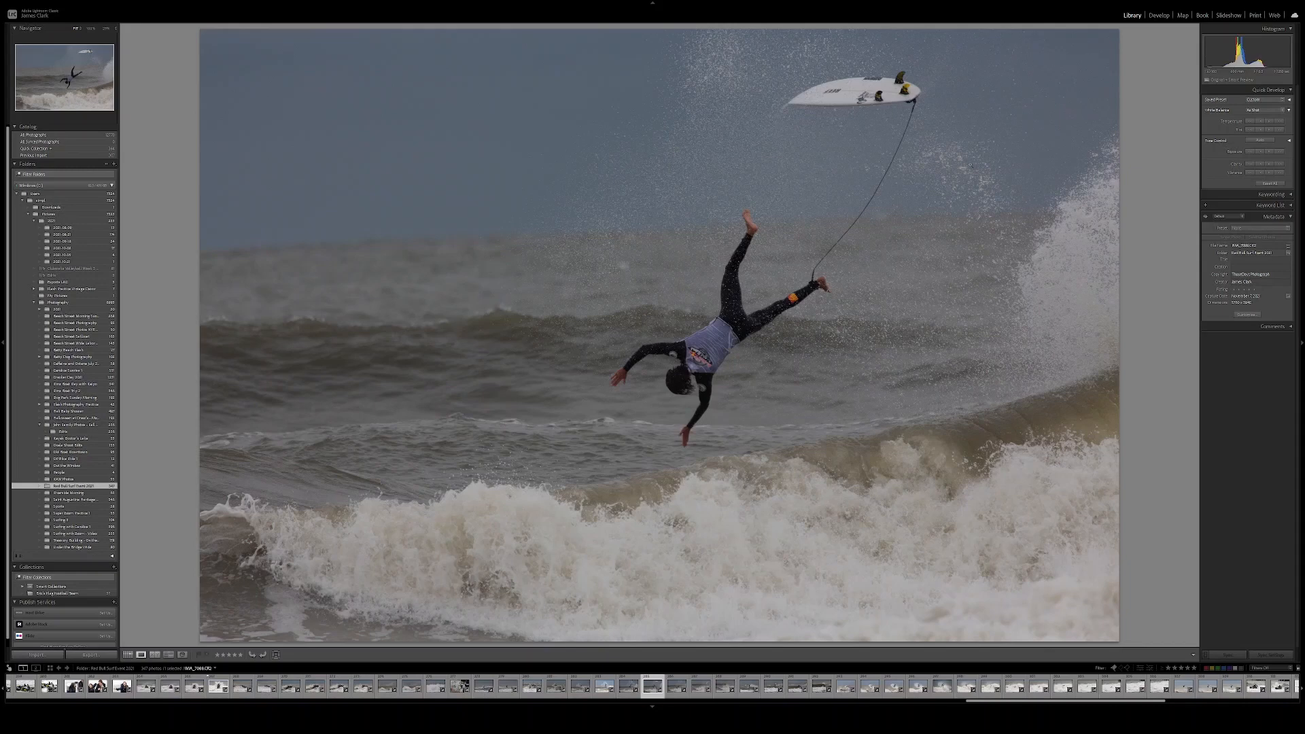
click(1167, 18)
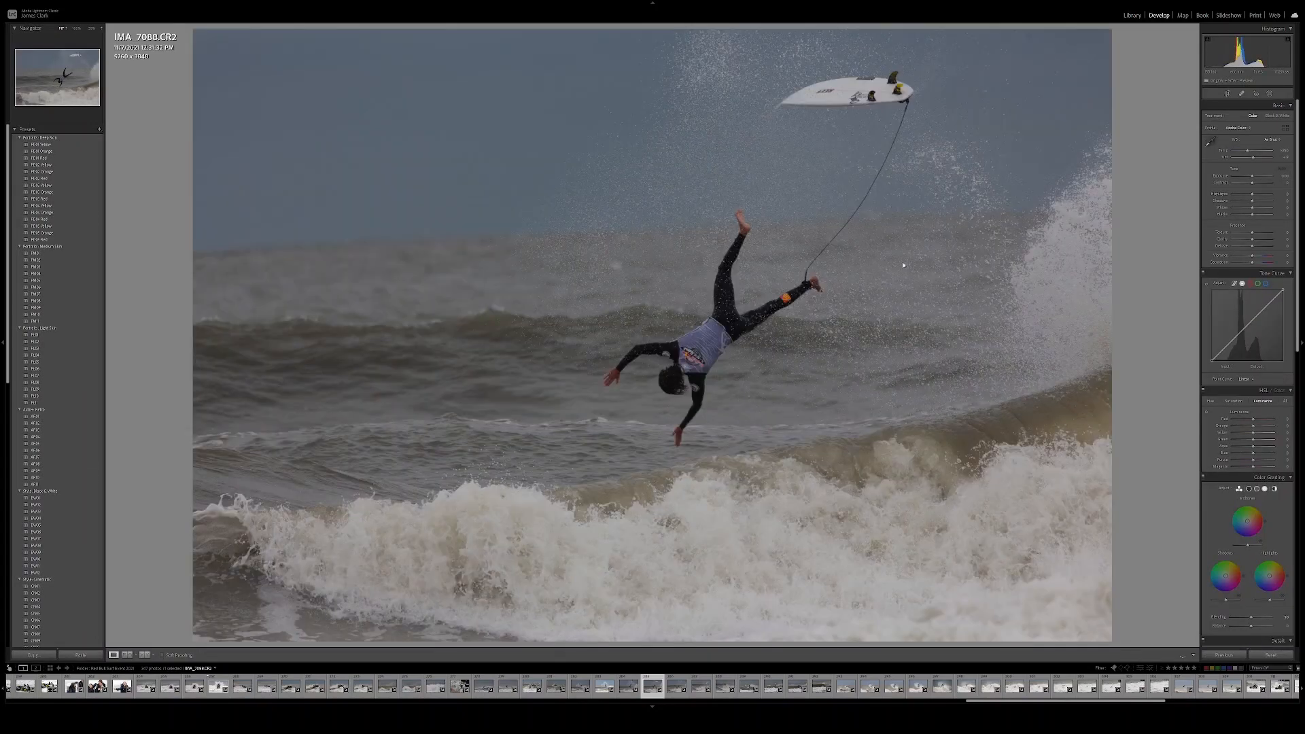
Rotate the photo in the crop overlay so the horizon is level, and apply the crop
key(r)
drag(1134, 266, 1135, 283)
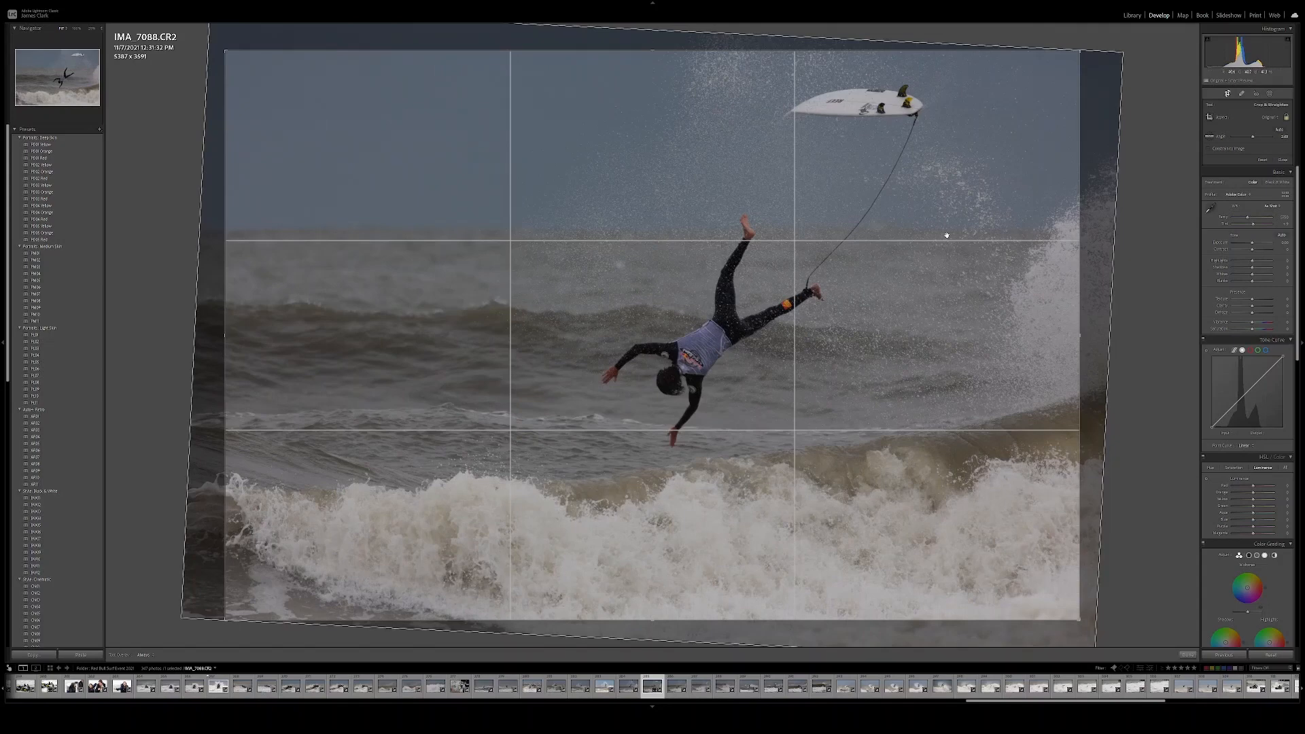
key(Return)
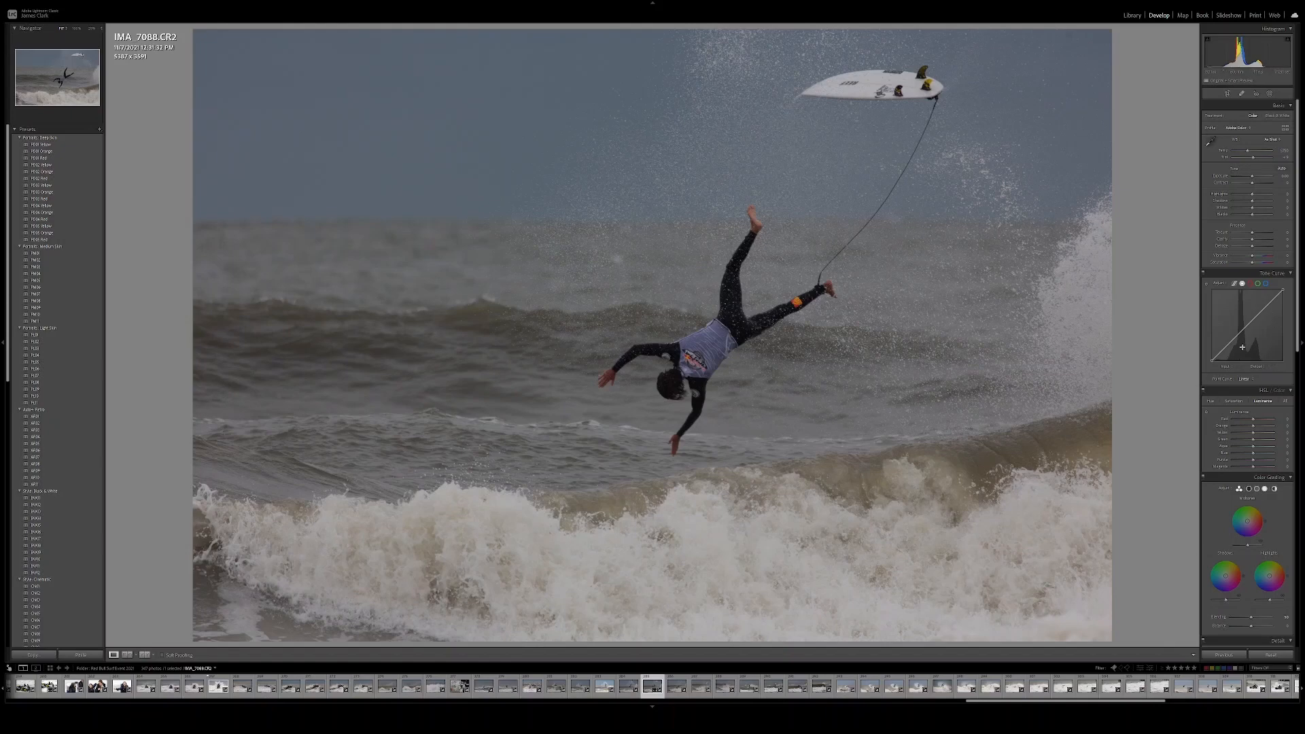
click(1283, 291)
drag(1283, 293, 1264, 290)
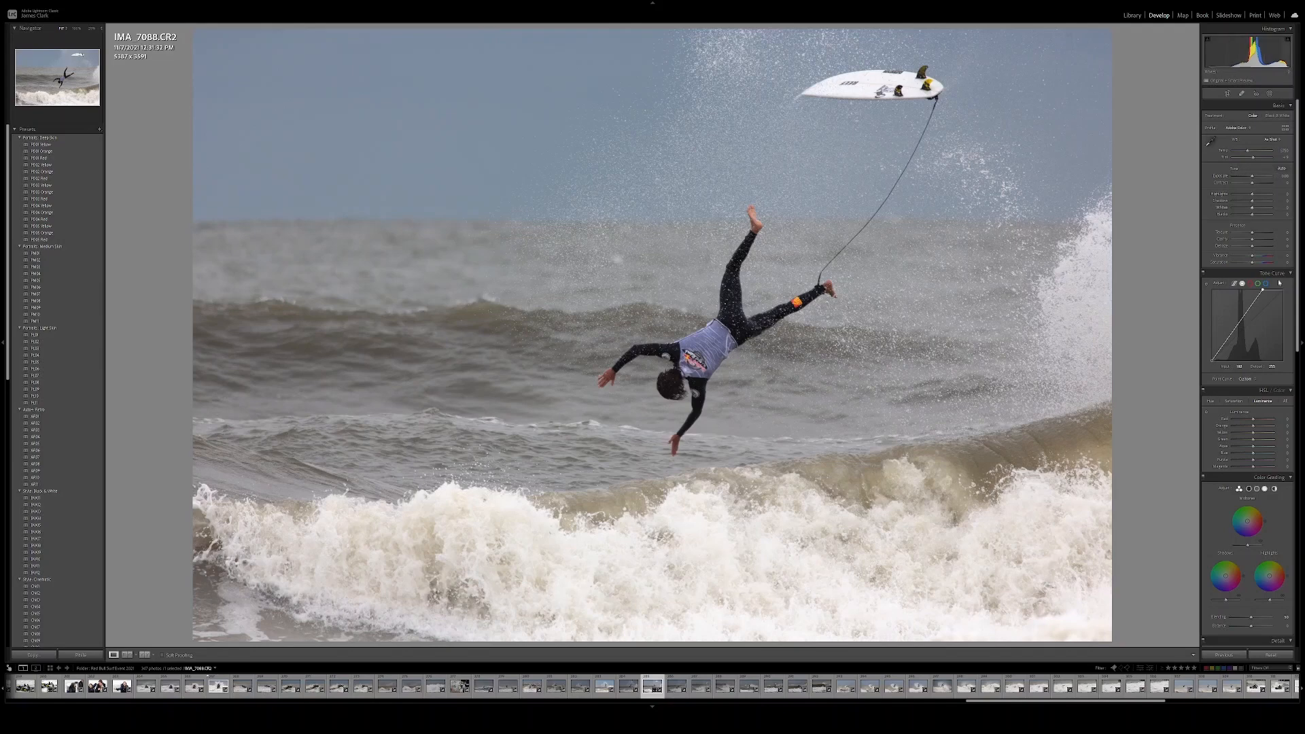
drag(1263, 293, 1263, 298)
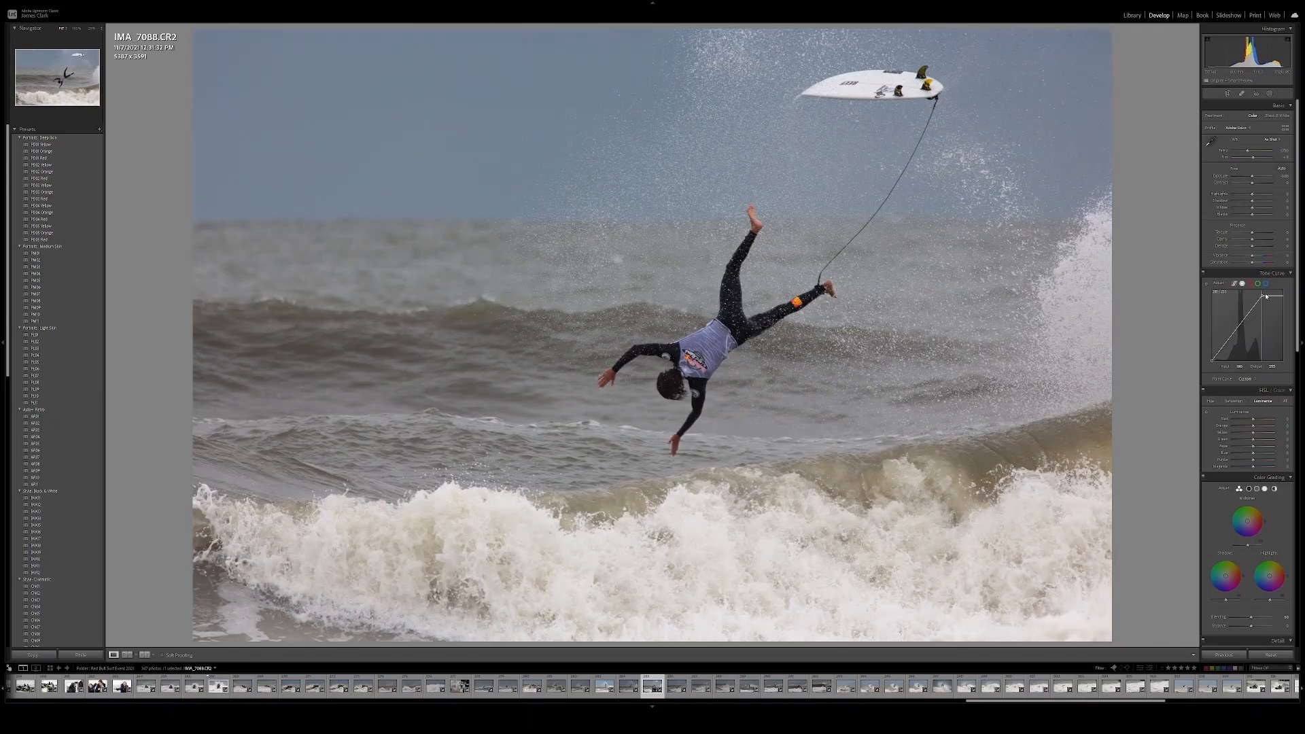
double_click(1263, 298)
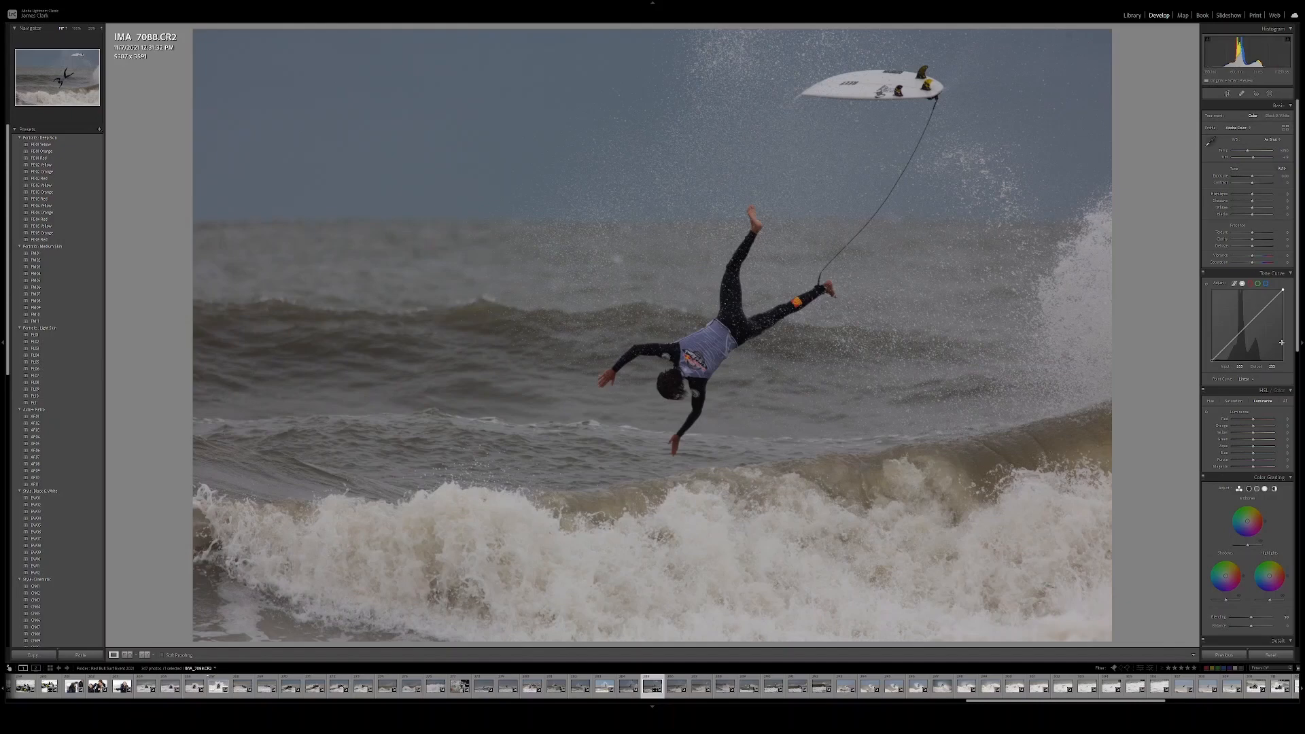
drag(1252, 207, 1264, 210)
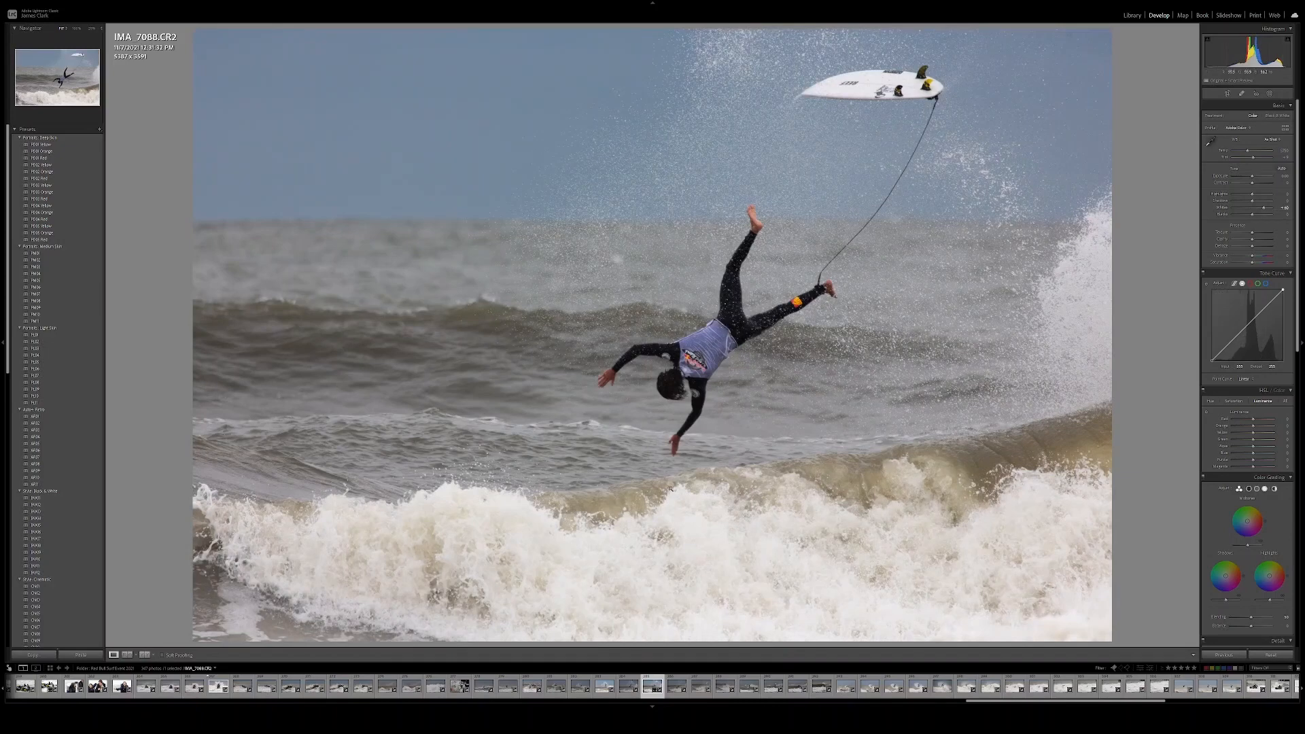
double_click(1265, 210)
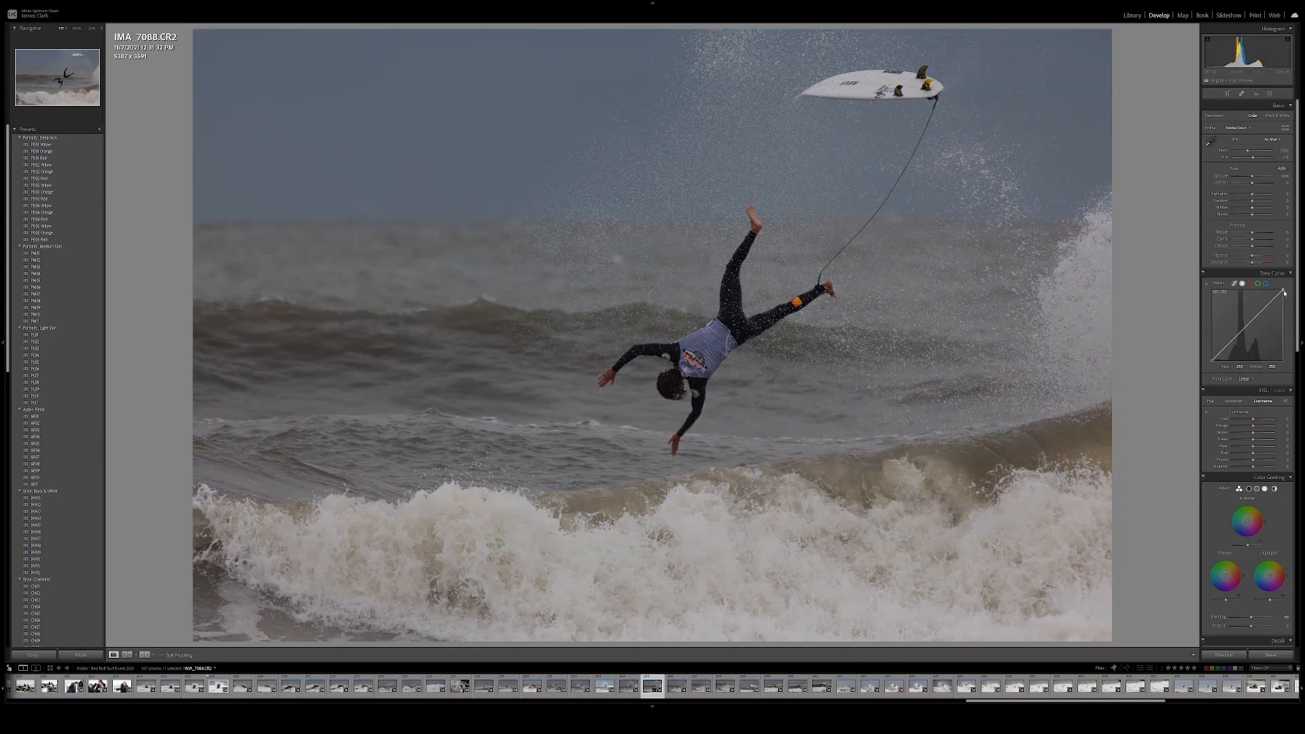
Pull the tone curve's white point inward to brighten the photo, and raise Whites and Dehaze slightly
drag(1283, 290, 1262, 281)
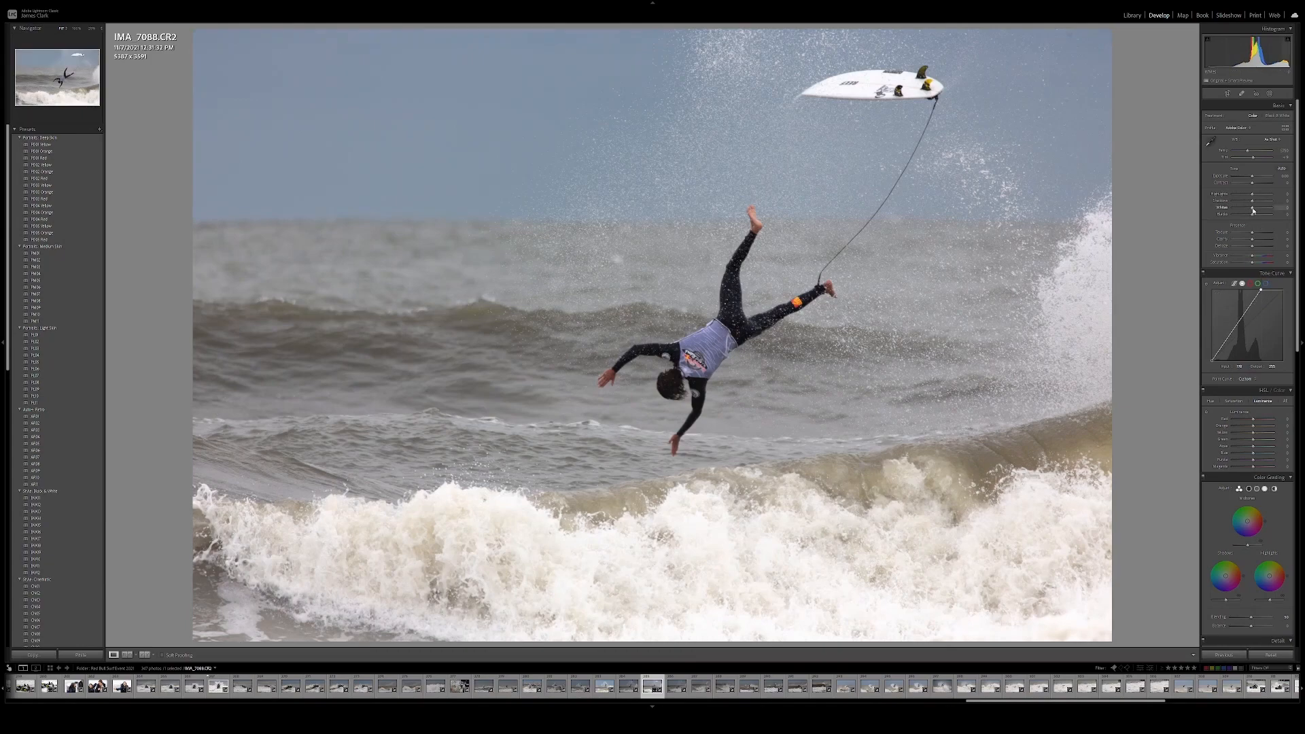
drag(1253, 210, 1252, 213)
drag(1253, 247, 1254, 250)
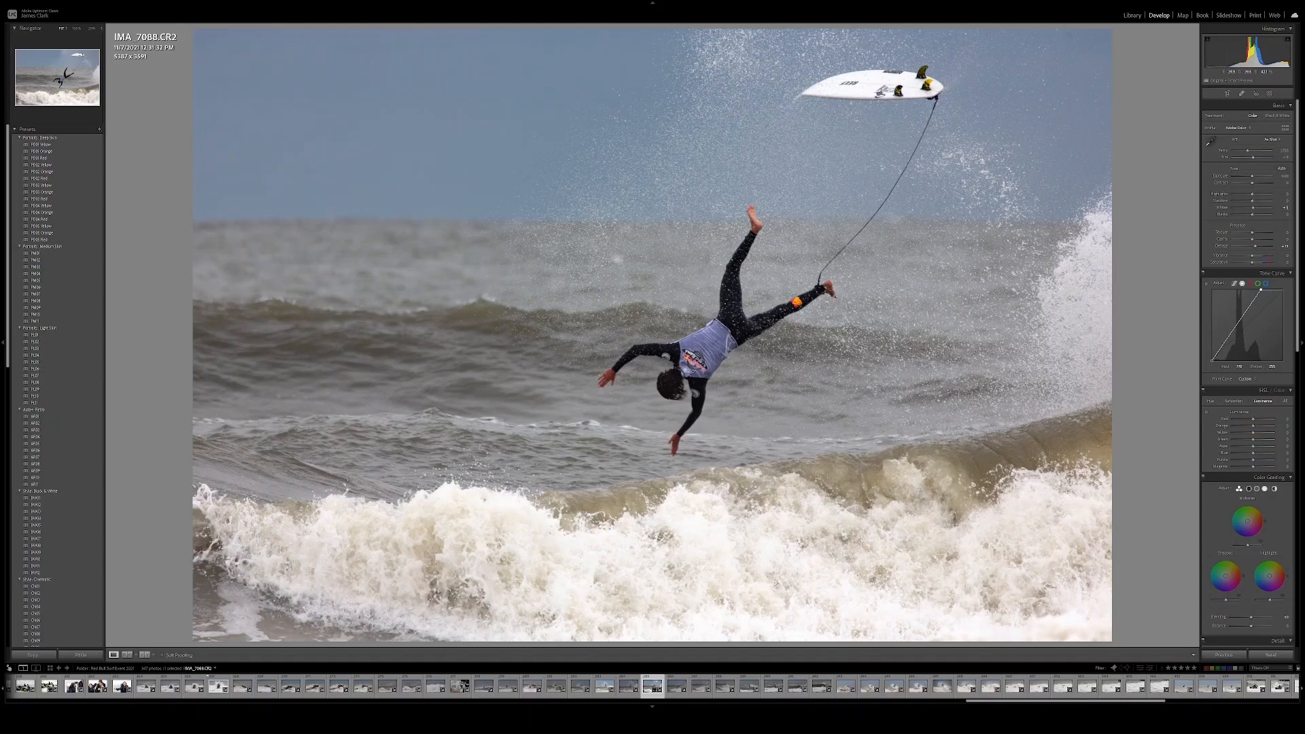
Reduce the red and orange saturation in the HSL adjustments, using targeted adjustment on the photo
click(1227, 404)
click(1208, 414)
click(1214, 402)
Lift the Shadows moderately and lower the Highlights to recover detail in the surfer and the white water
drag(1252, 201, 1273, 206)
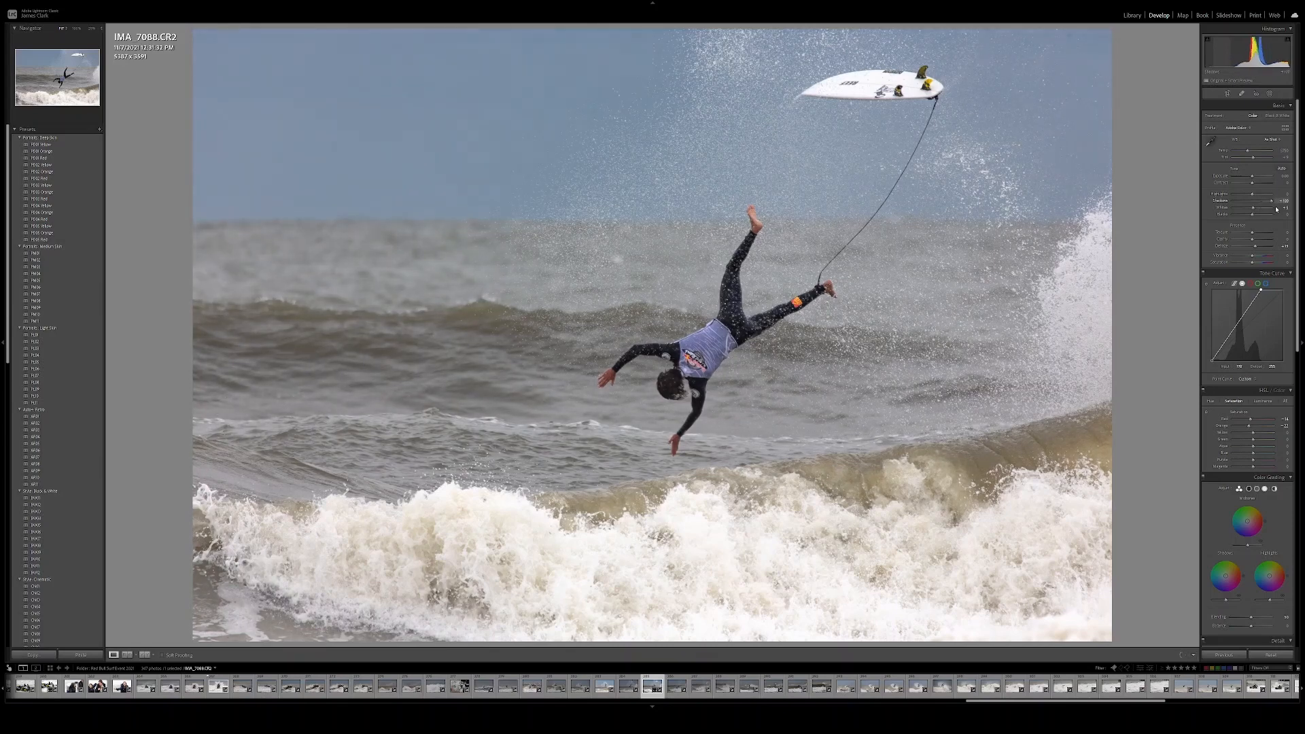
drag(1262, 208, 1238, 195)
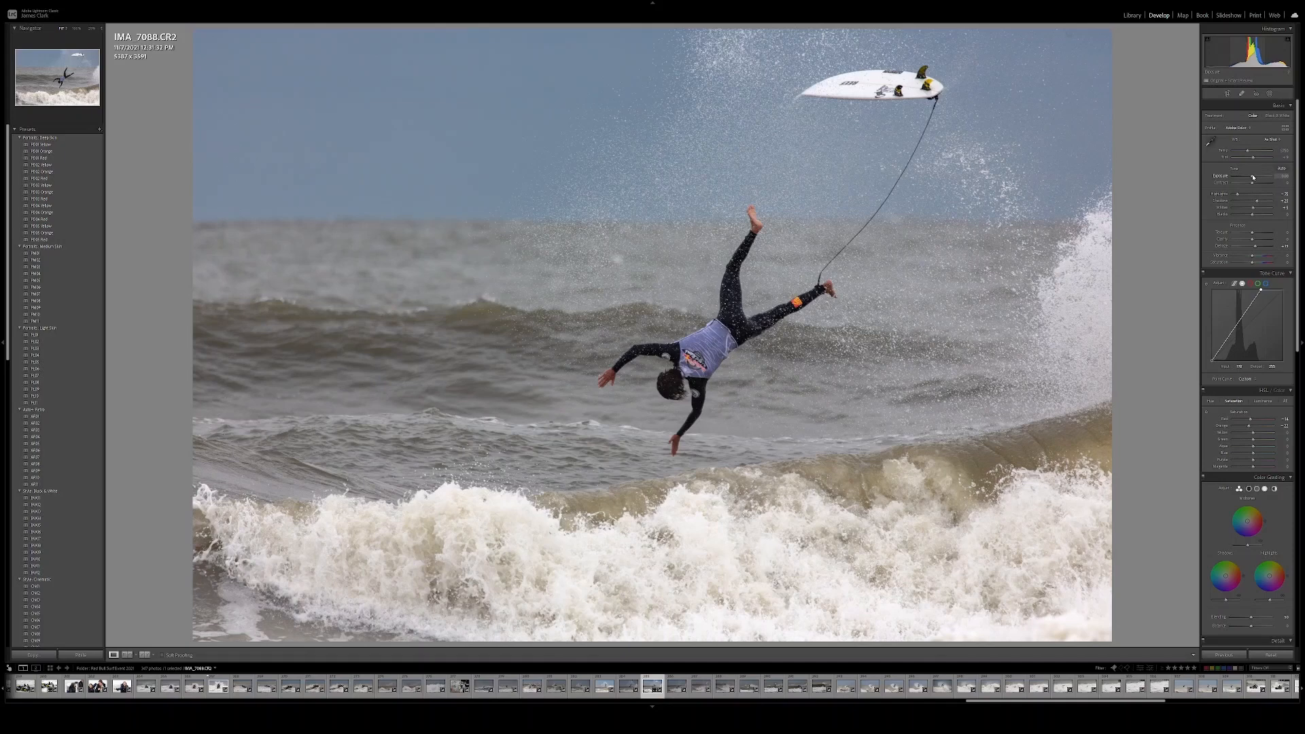
Raise the Exposure slightly and lower the Blacks a little
key(Up)
key(Up)
key(Up)
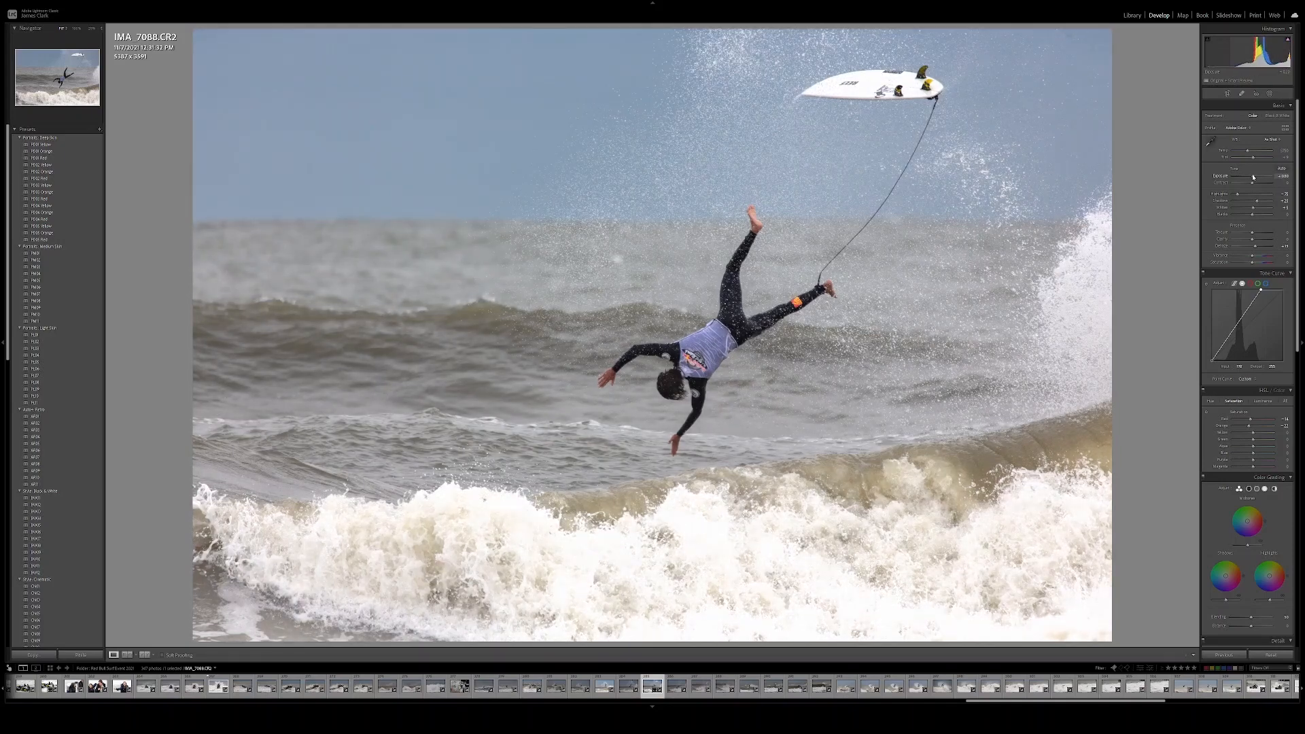
key(Up)
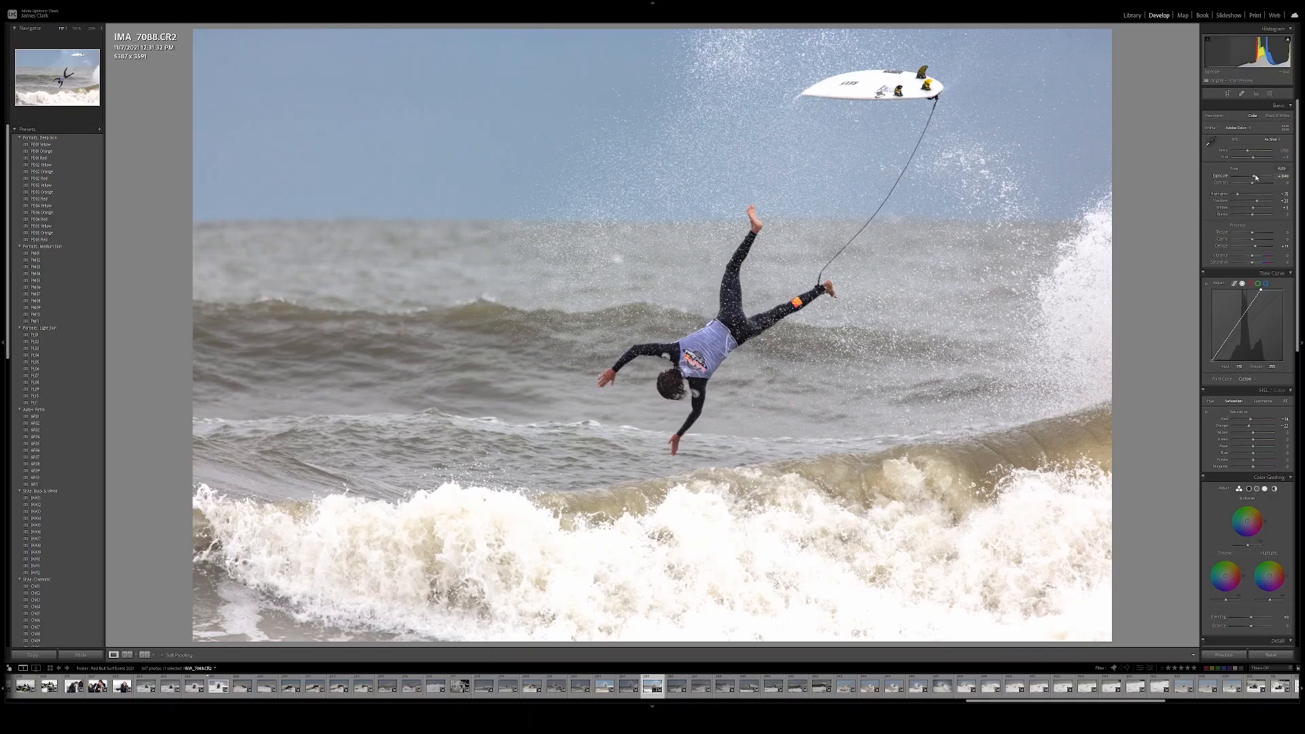
key(Down)
key(Down)
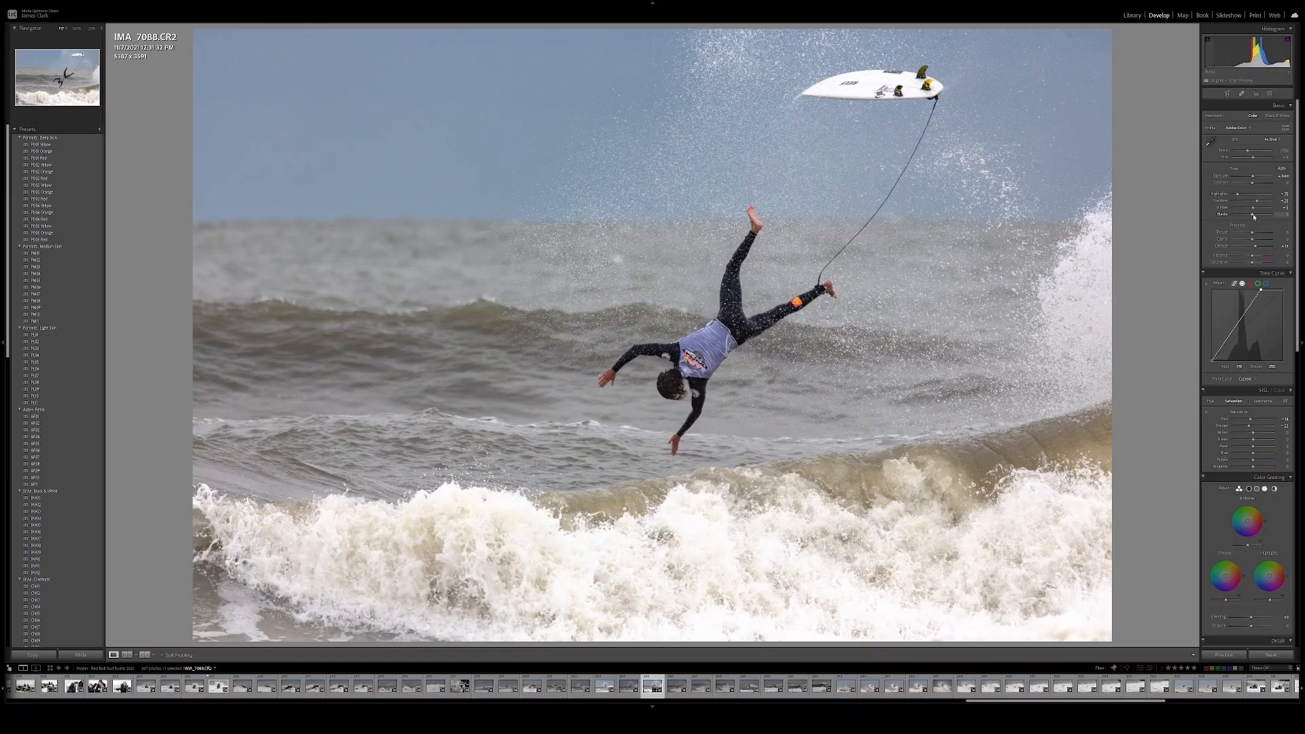
drag(1255, 216, 1265, 216)
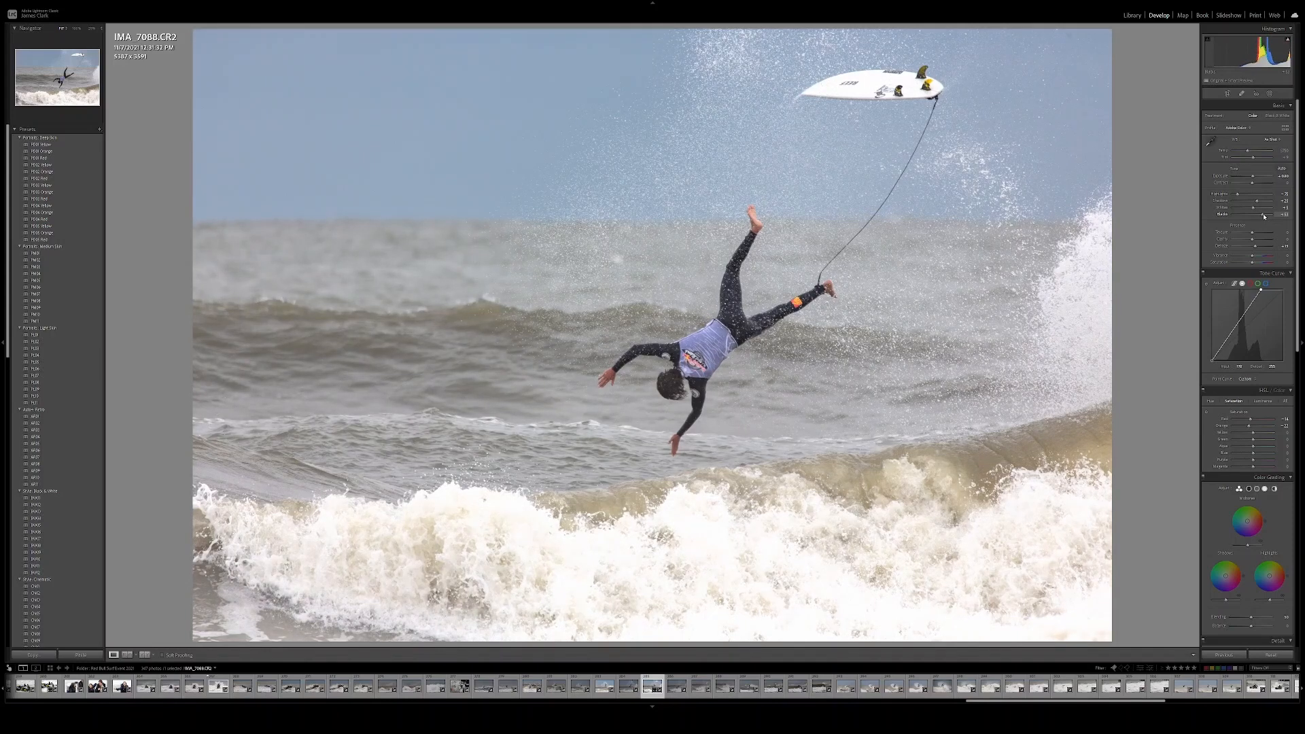
drag(1262, 216, 1251, 216)
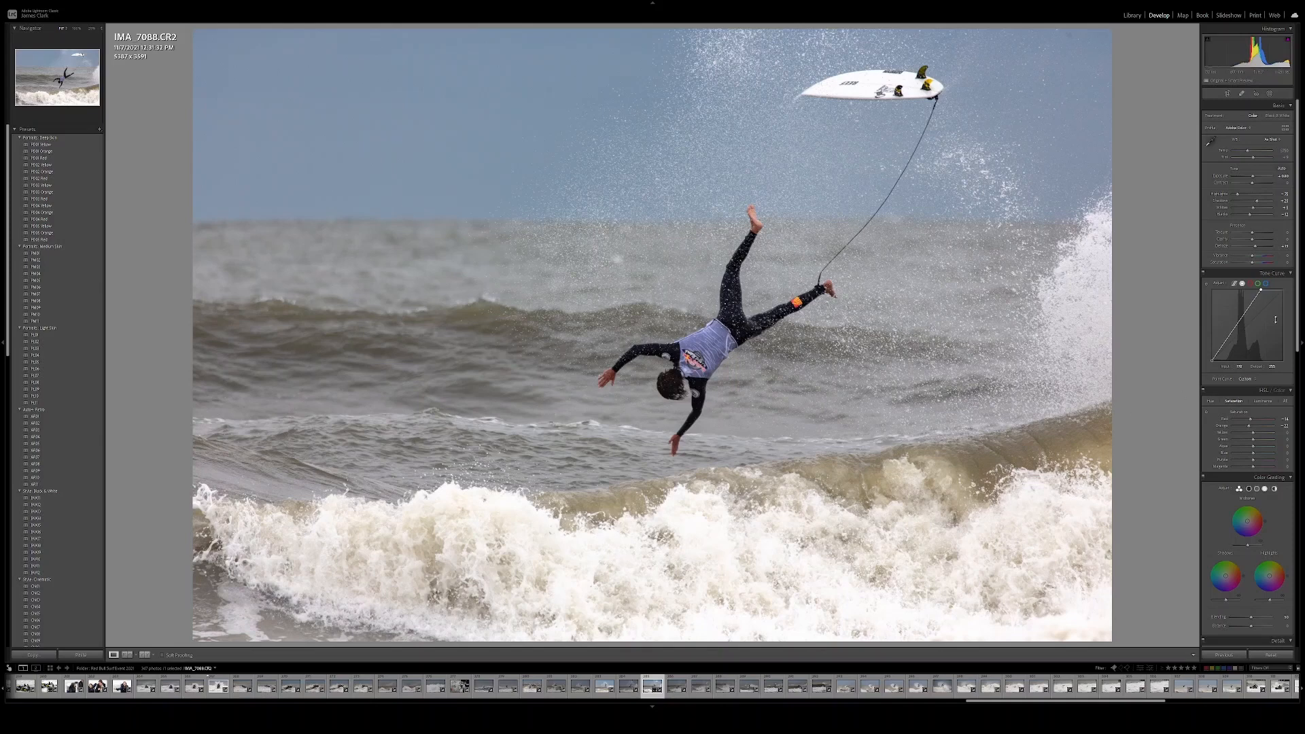
Compare the photo with the lens profile corrections switched off and on
scroll(1228, 405, down, 5)
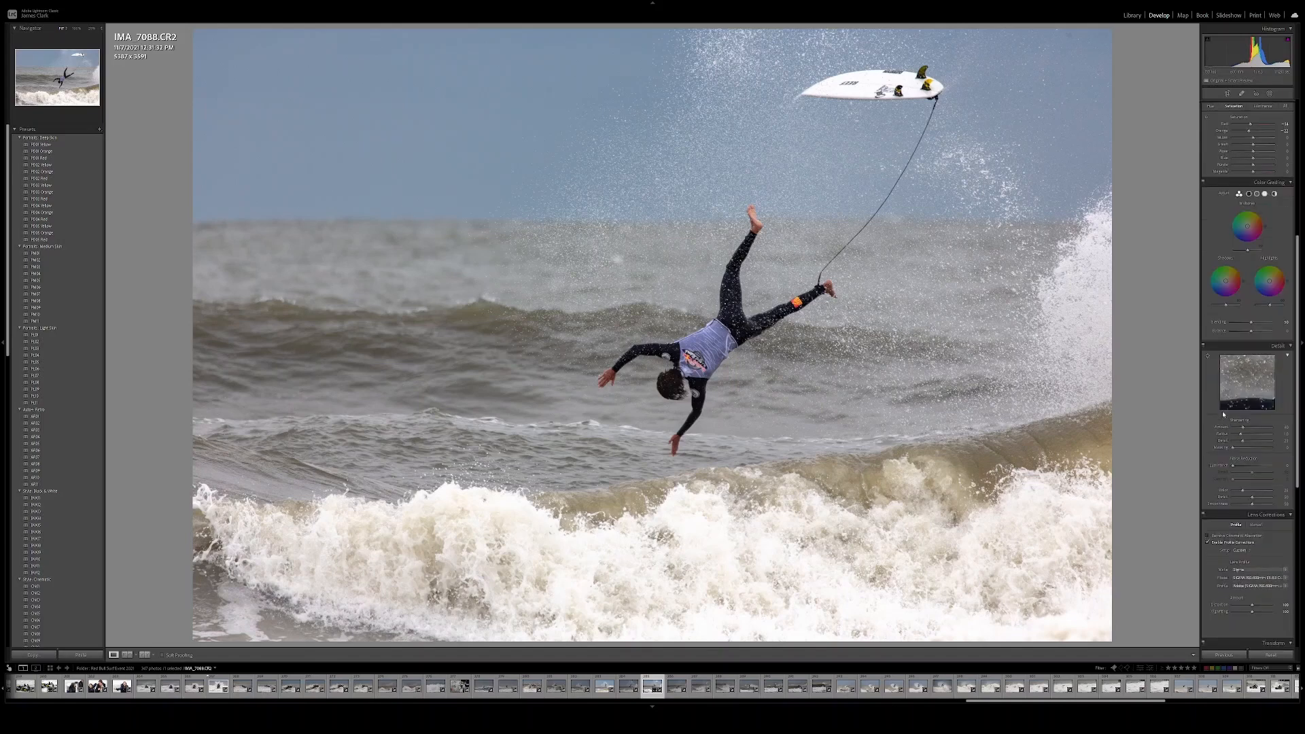
scroll(1222, 484, down, 2)
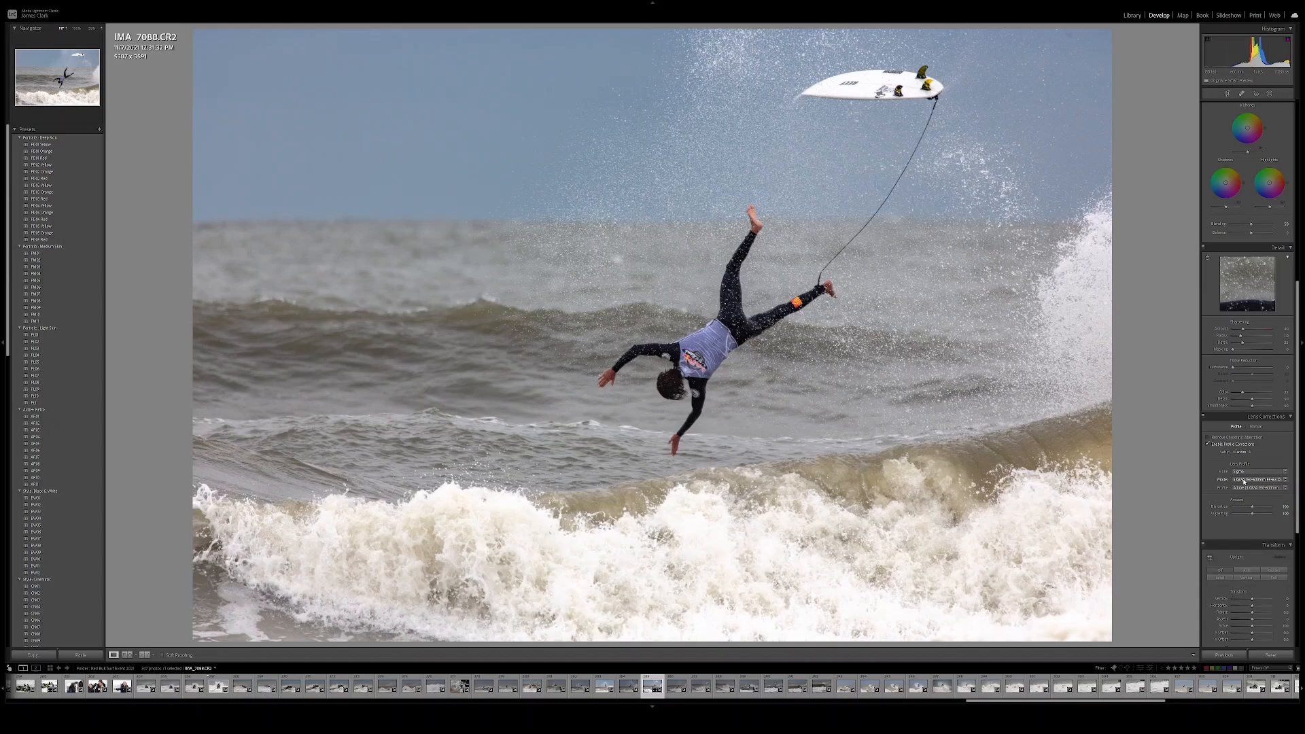
click(1208, 445)
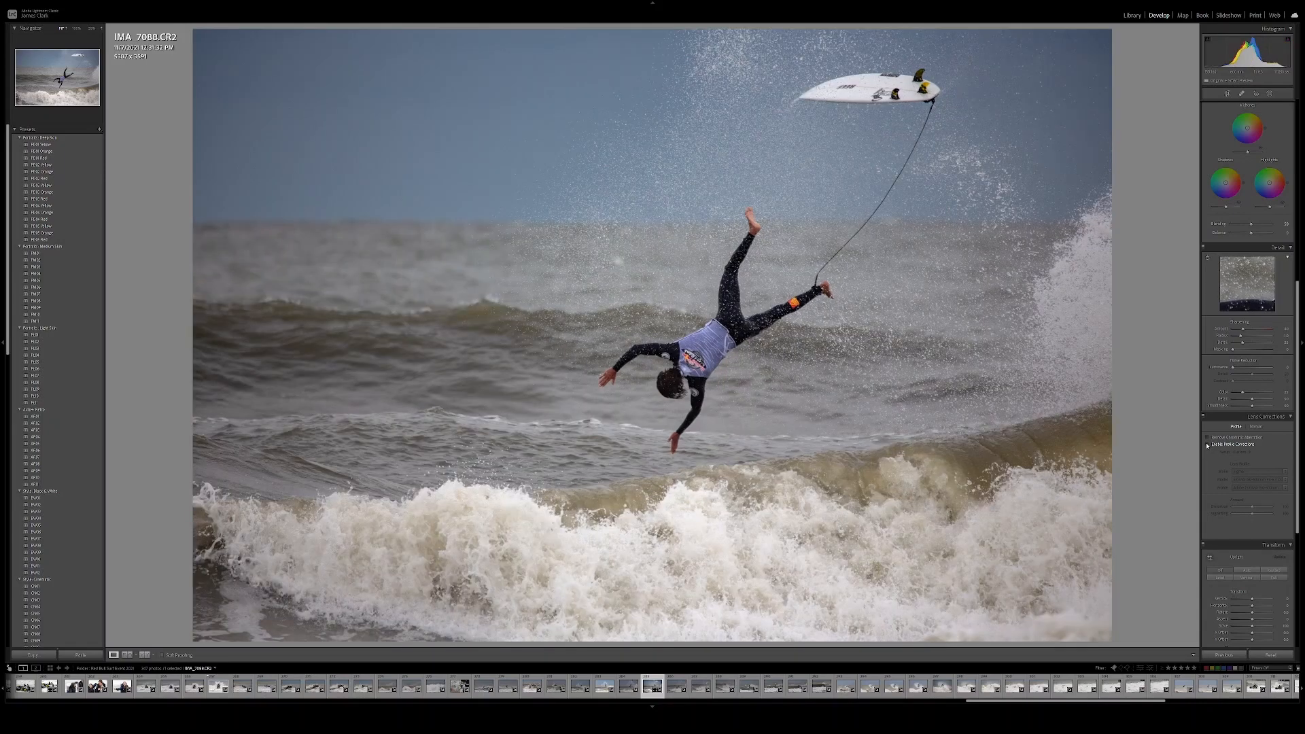
click(1208, 445)
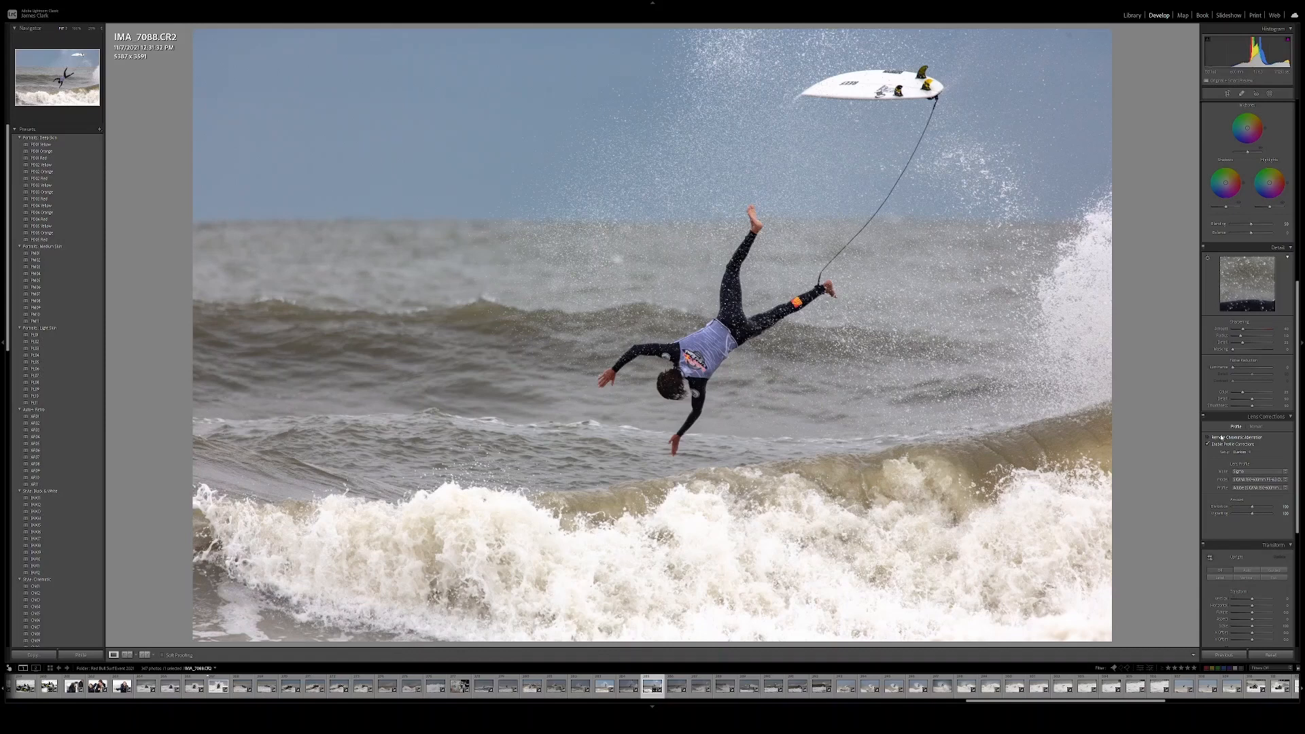
In the HSL saturation settings, reduce yellow, boost green, aqua and blue, and fully desaturate purple and magenta
scroll(1209, 329, up, 5)
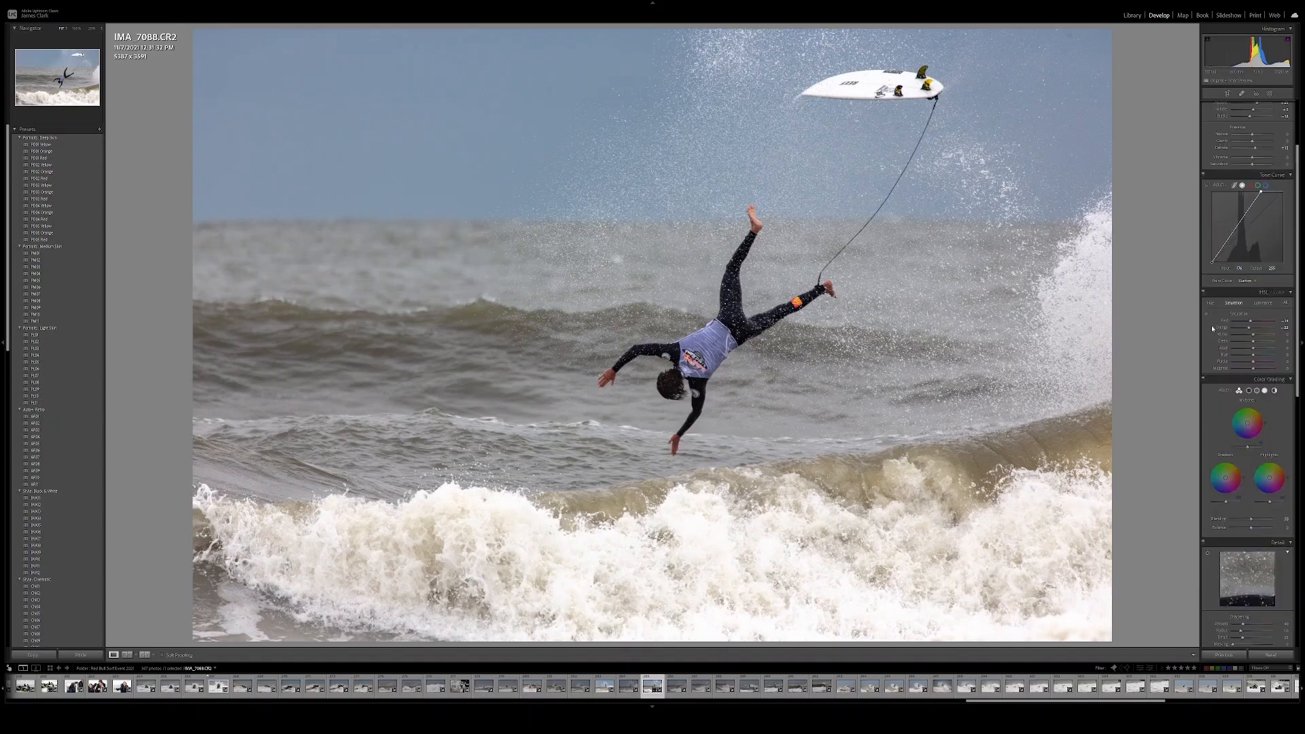
click(1285, 302)
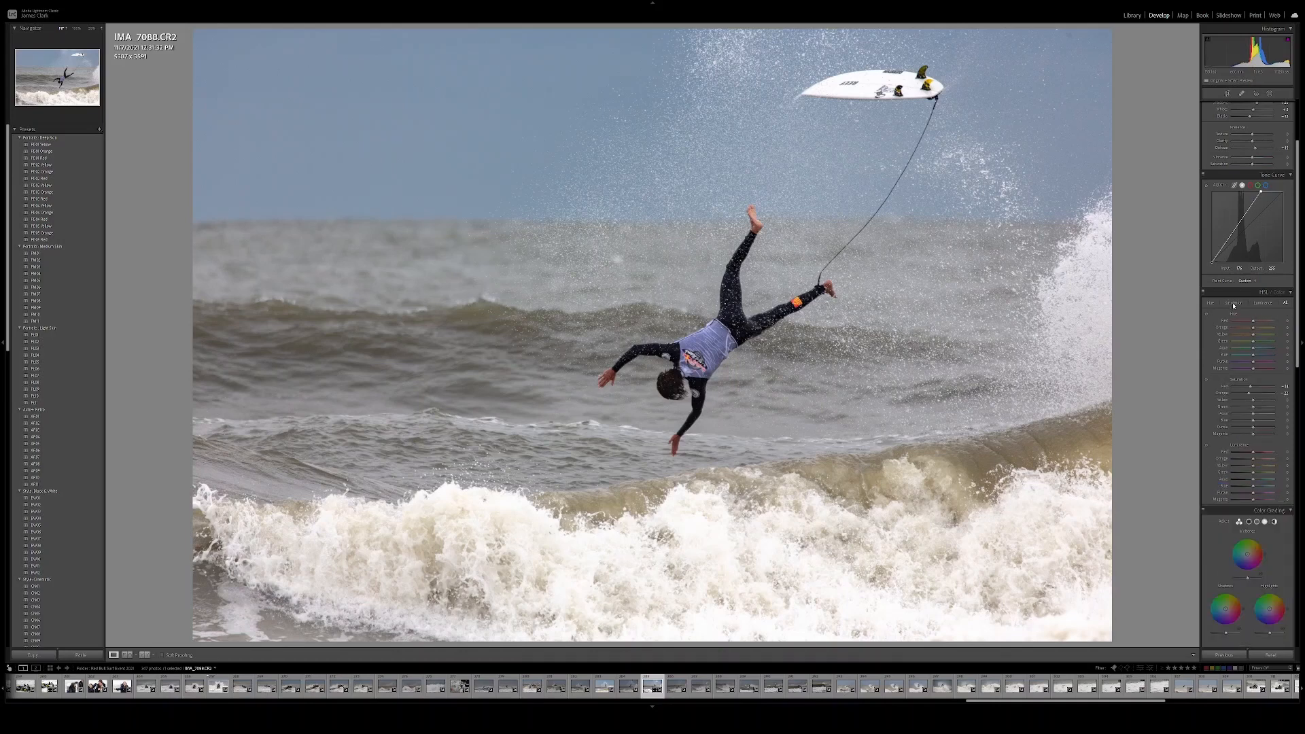
click(1234, 303)
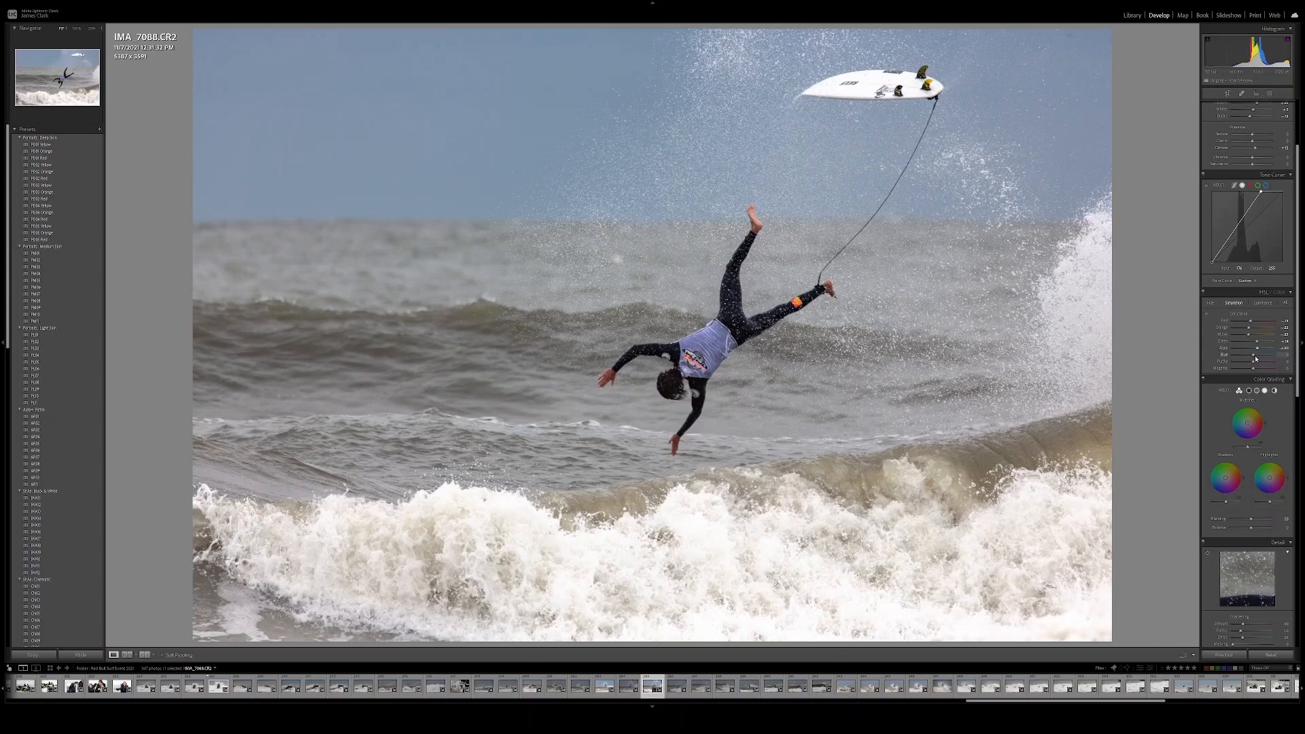
drag(1255, 358, 1260, 359)
drag(1248, 370, 1234, 369)
Compare the photo with and without the HSL colour adjustments
click(1206, 380)
click(1206, 380)
click(1204, 293)
click(1204, 293)
click(1204, 293)
click(1204, 293)
Compare the original photo with the edited version
key(backslash)
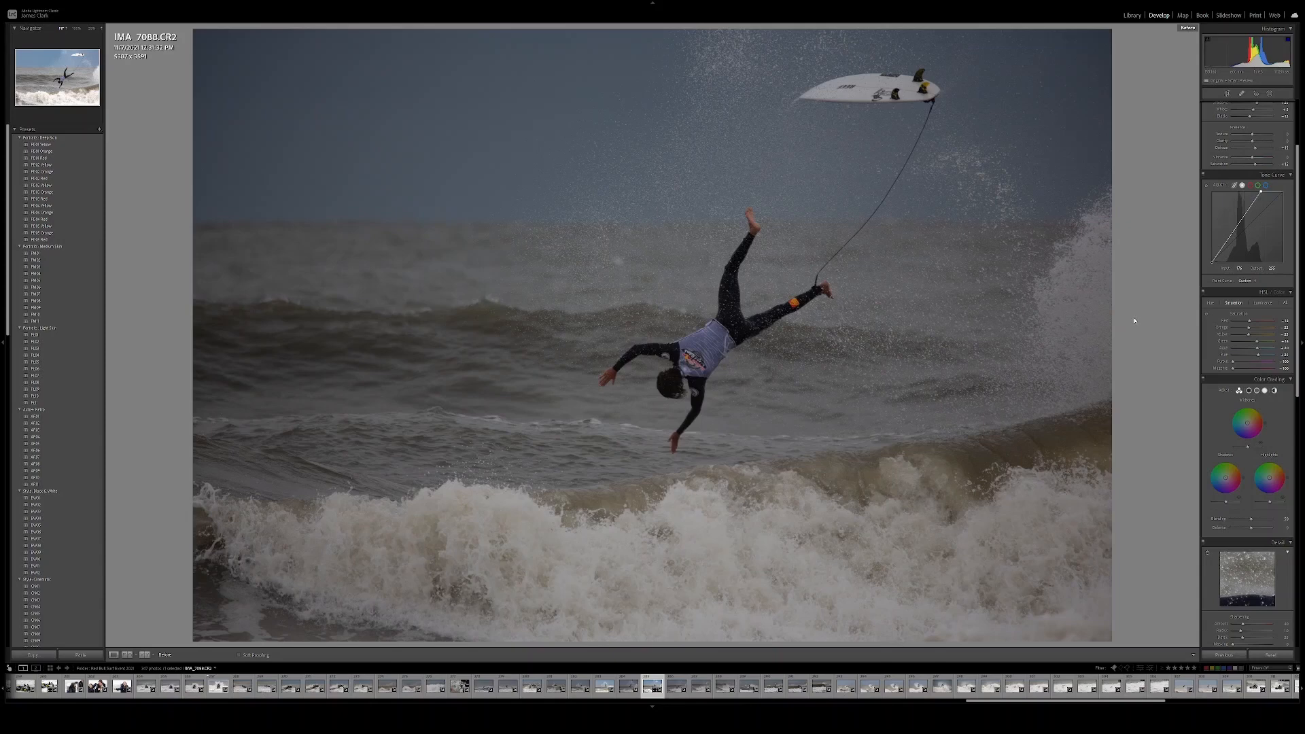
key(backslash)
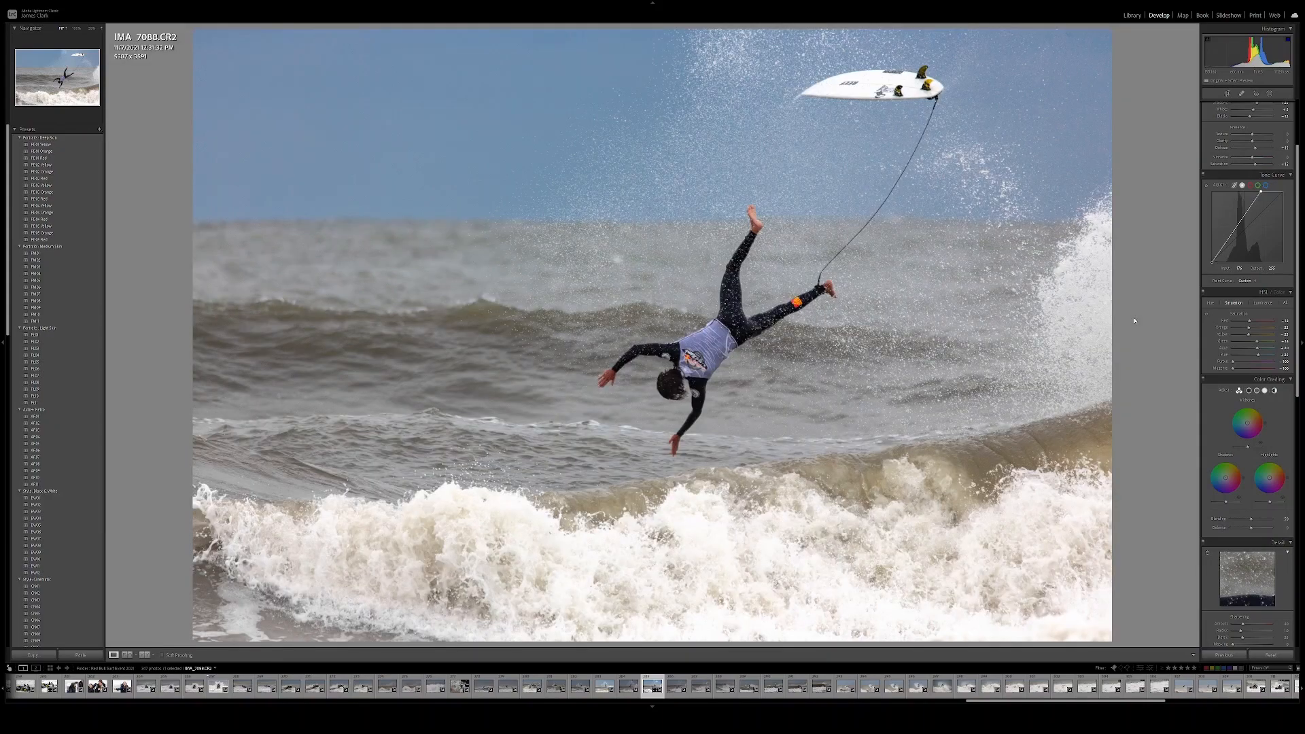
key(backslash)
key(backslash)
Shift the red and orange hues towards yellow, using targeted hue adjustment on the photo
click(1212, 304)
click(1208, 315)
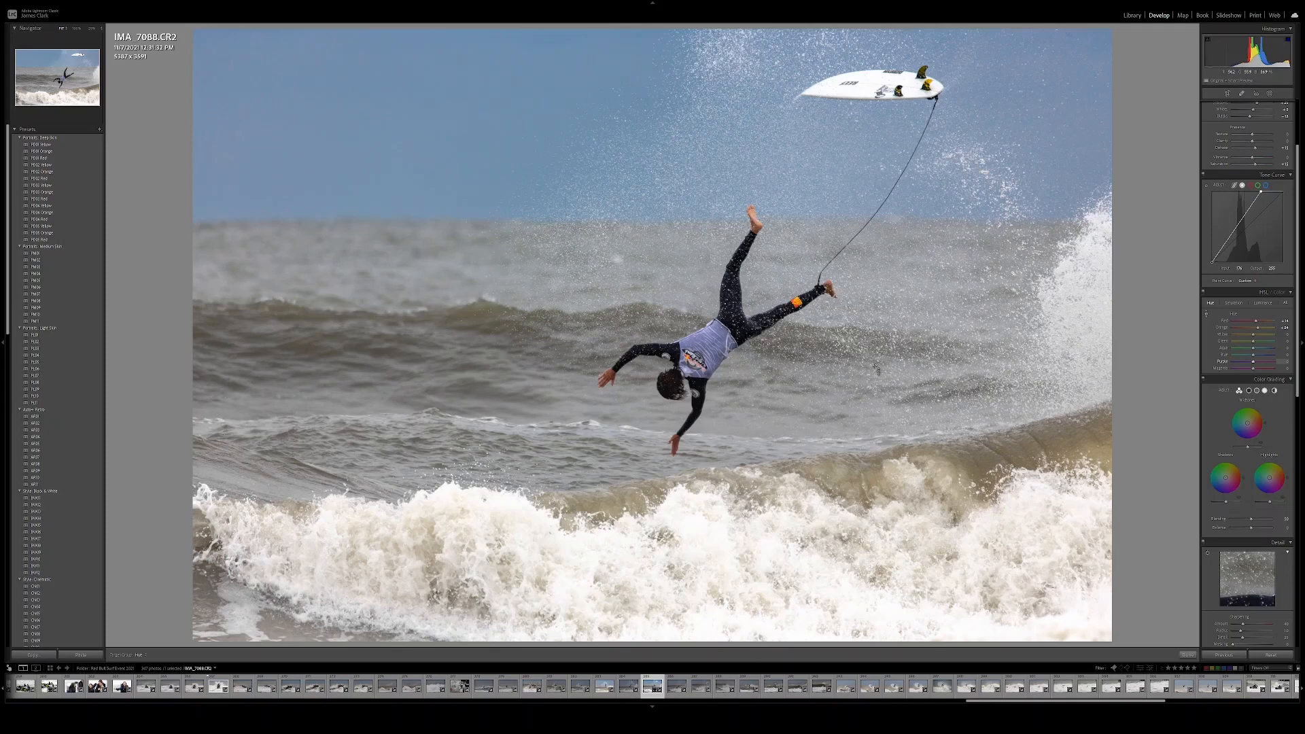
Review the photo's crop framing and horizon alignment
key(r)
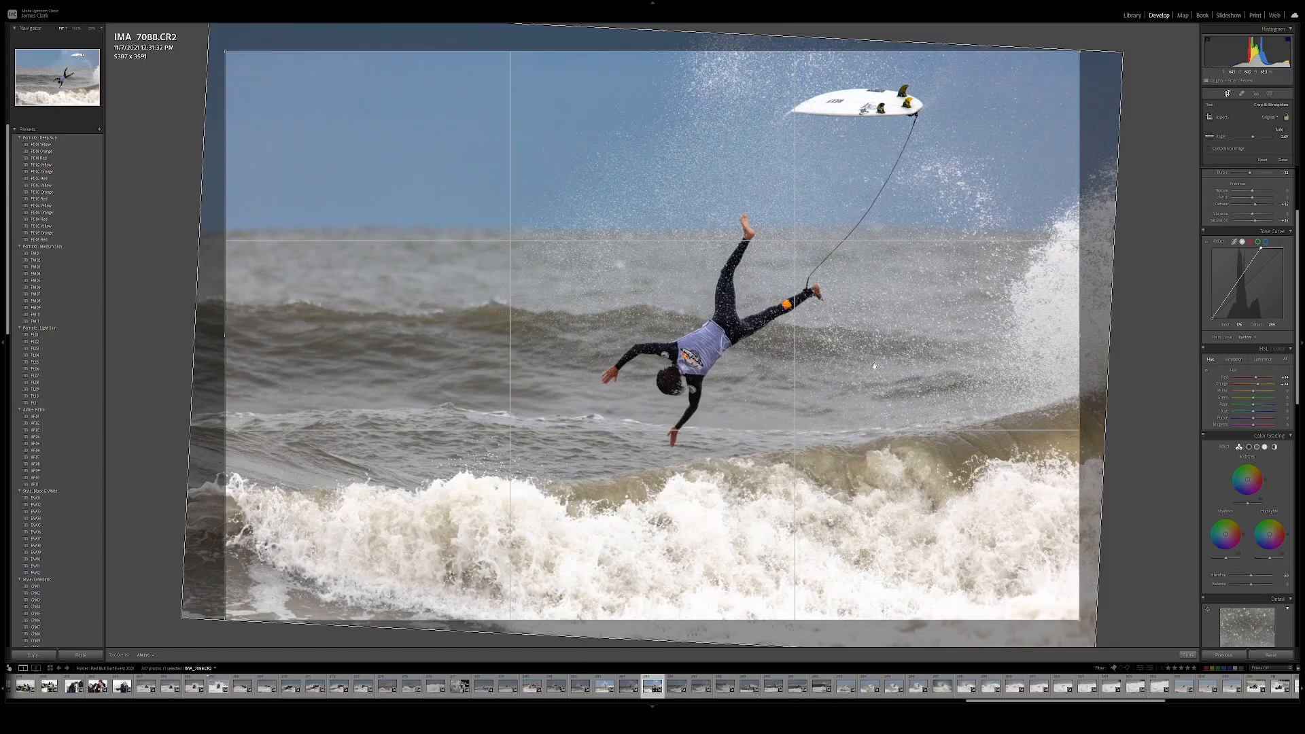
key(Return)
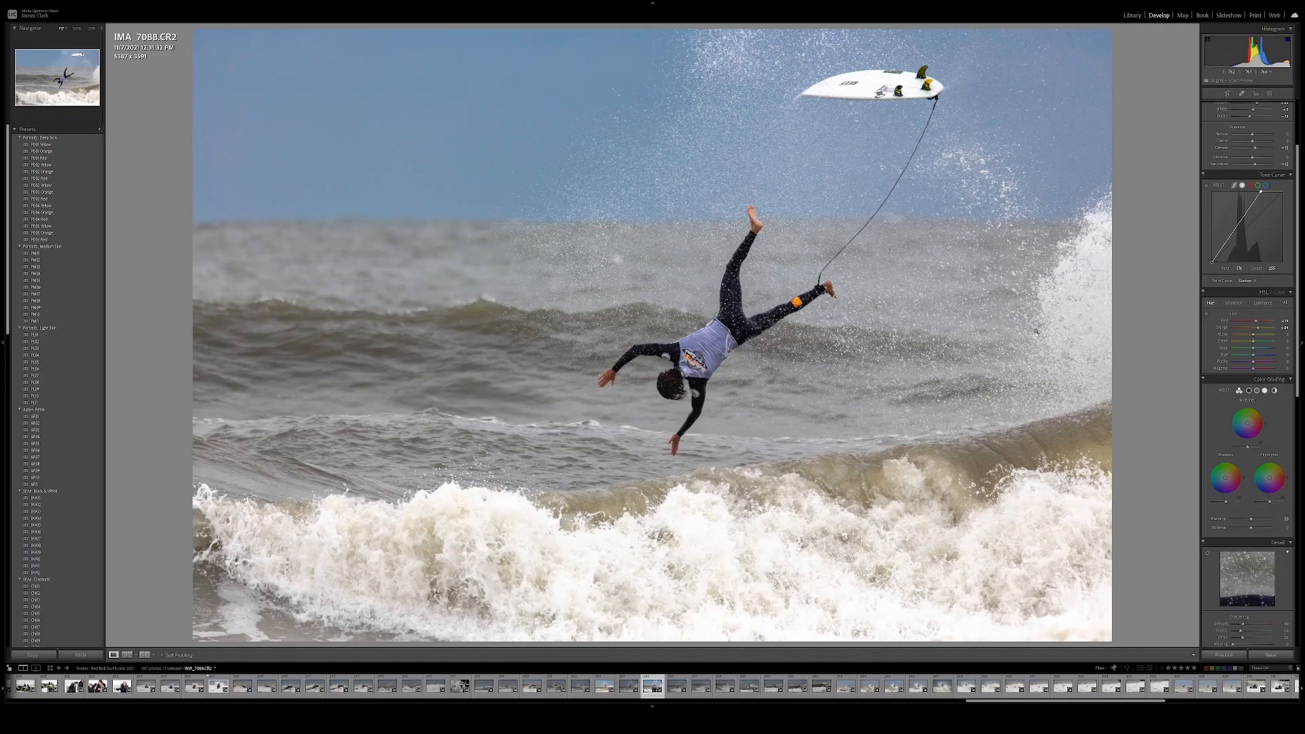
Increase the photo's contrast slightly and lower its whites to balance the tones
scroll(1231, 163, up, 3)
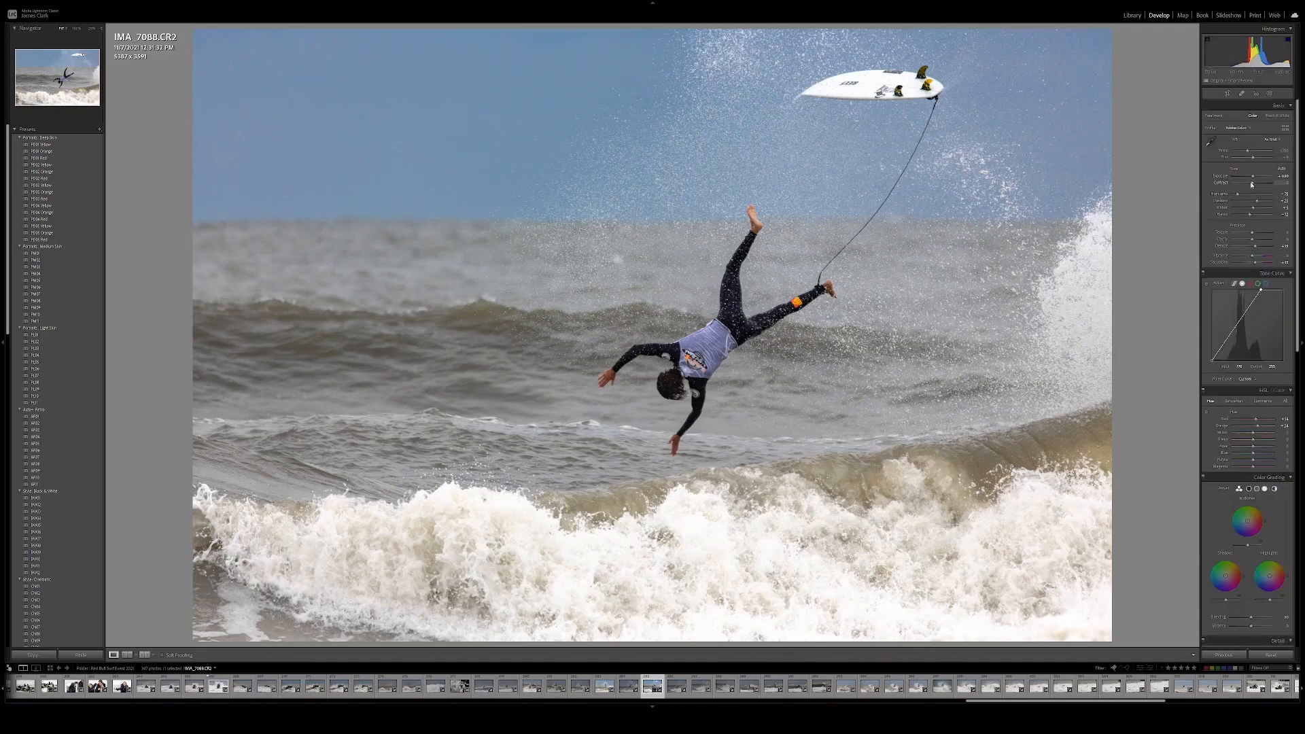
key(Up)
key(Up)
key(Up)
key(Down)
key(Down)
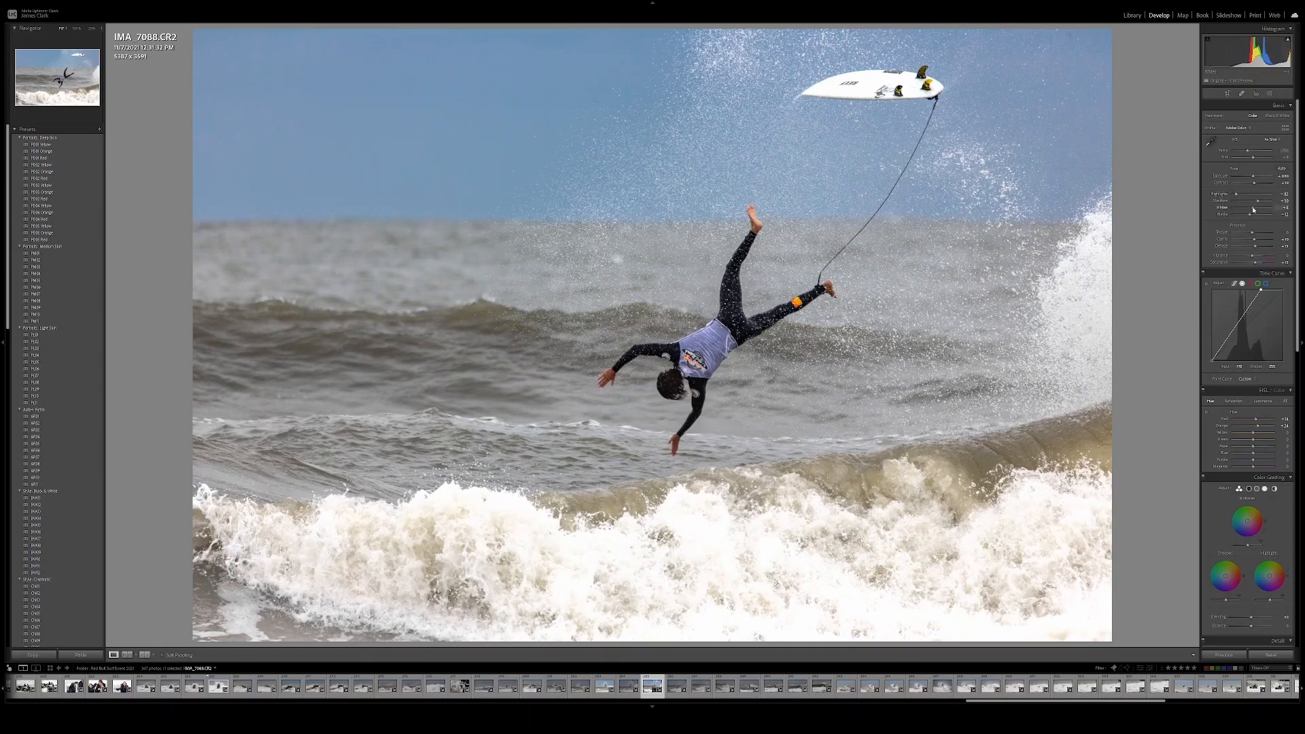
drag(1253, 209, 1249, 210)
Inspect the surfer, the spray and the sky above the horizon at close zoom, and return to the full view
click(671, 372)
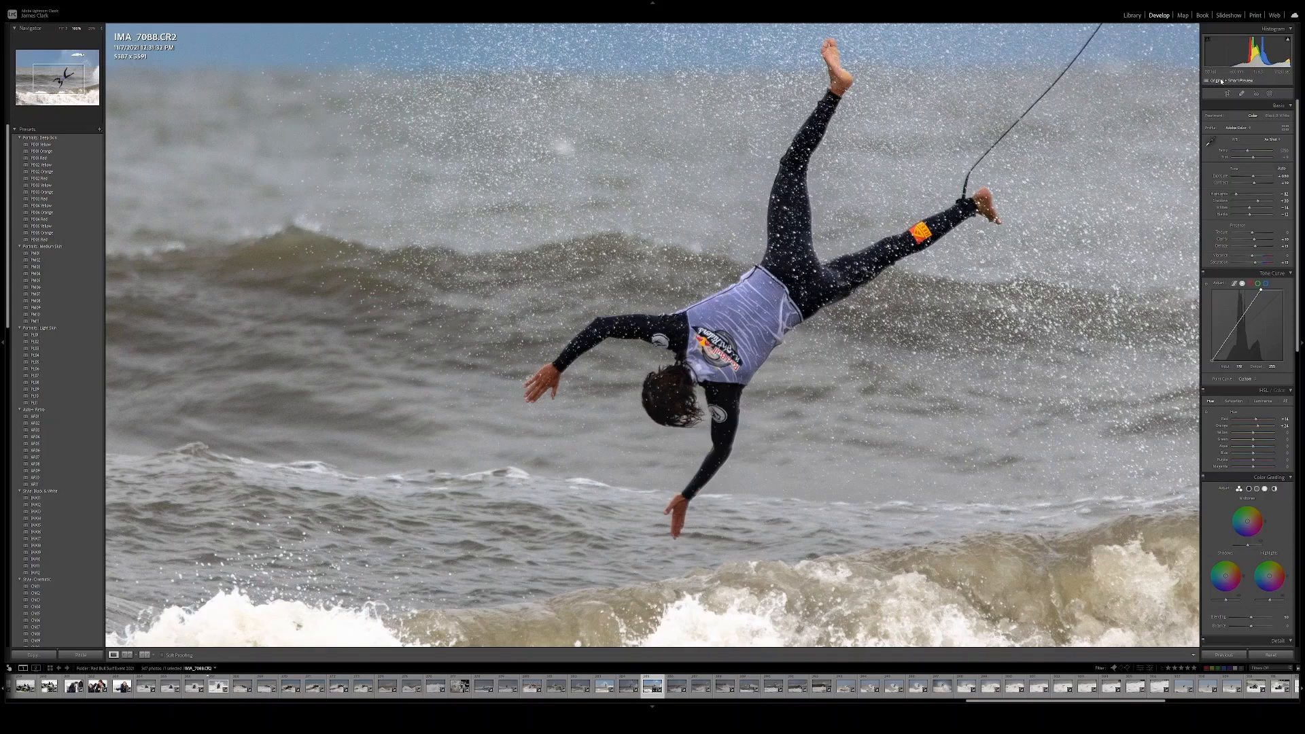
click(778, 390)
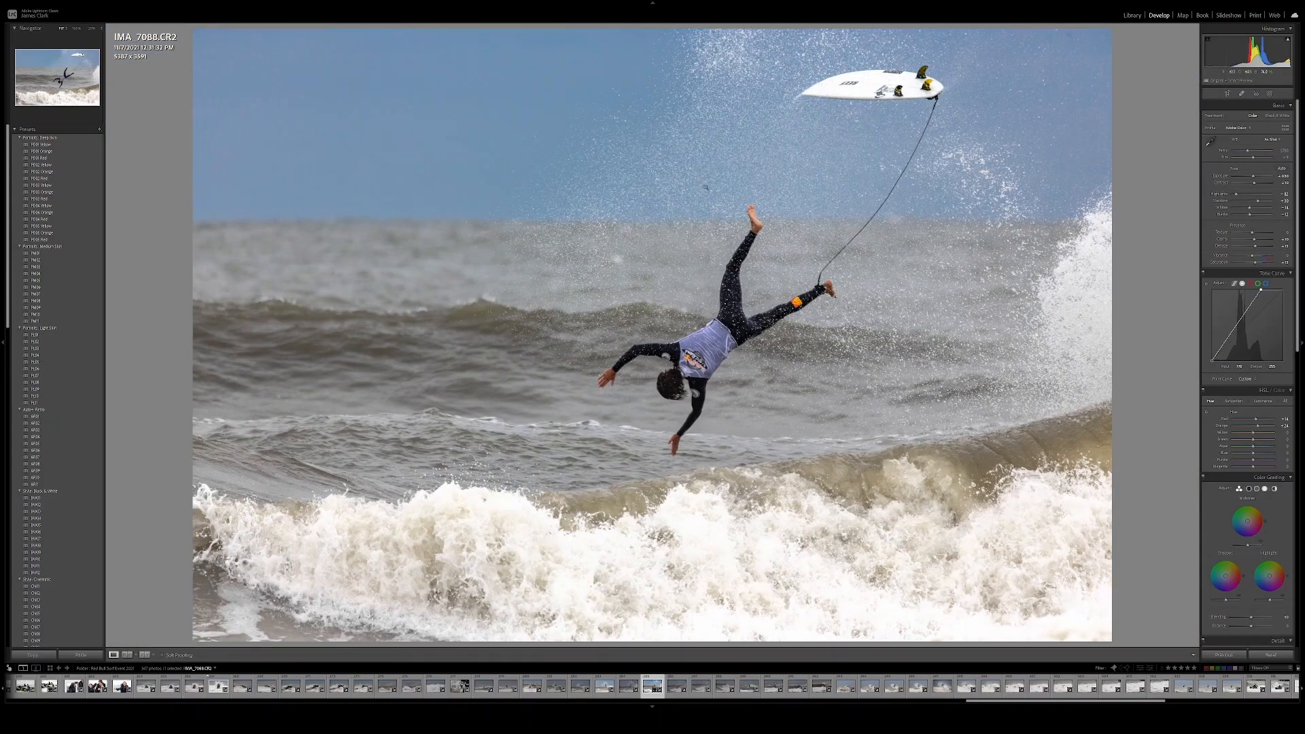
click(705, 187)
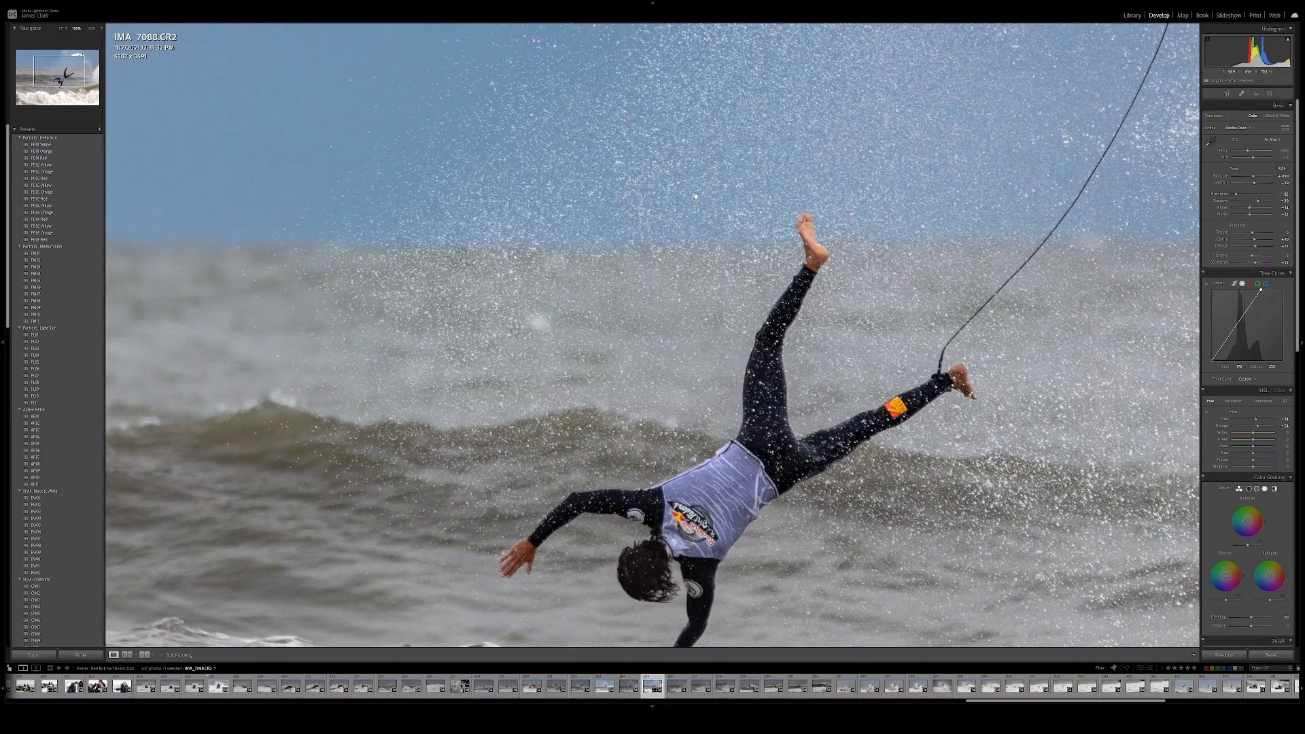
drag(714, 475, 714, 370)
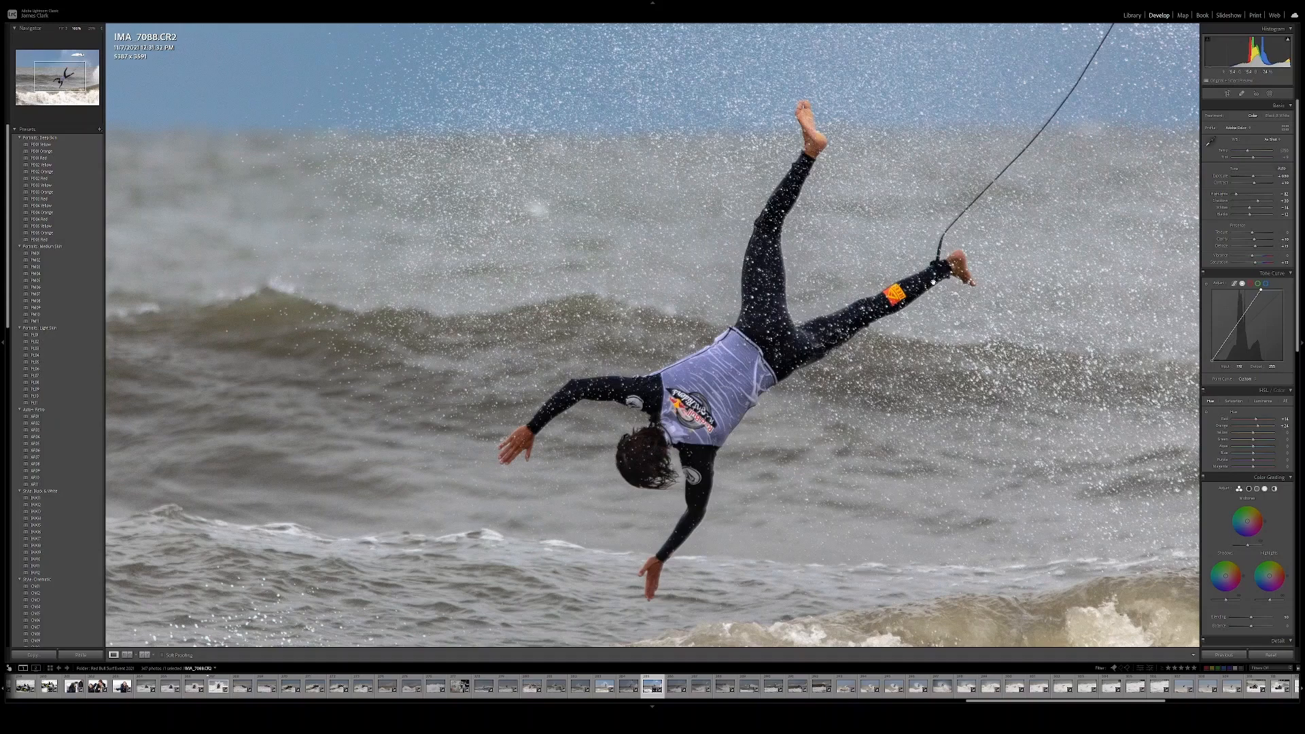
click(790, 297)
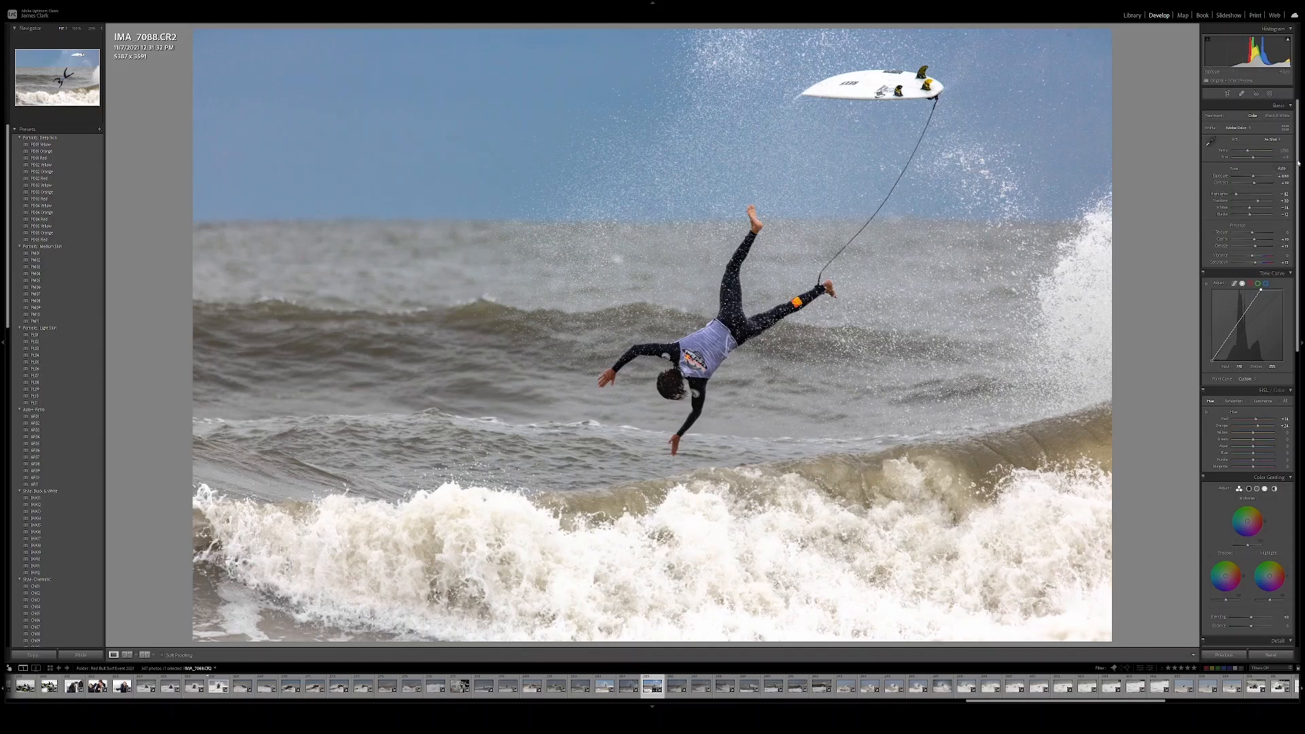
Try sampling the white balance from the white surfboard and shifting the colour temperature, and undo these changes
click(1211, 141)
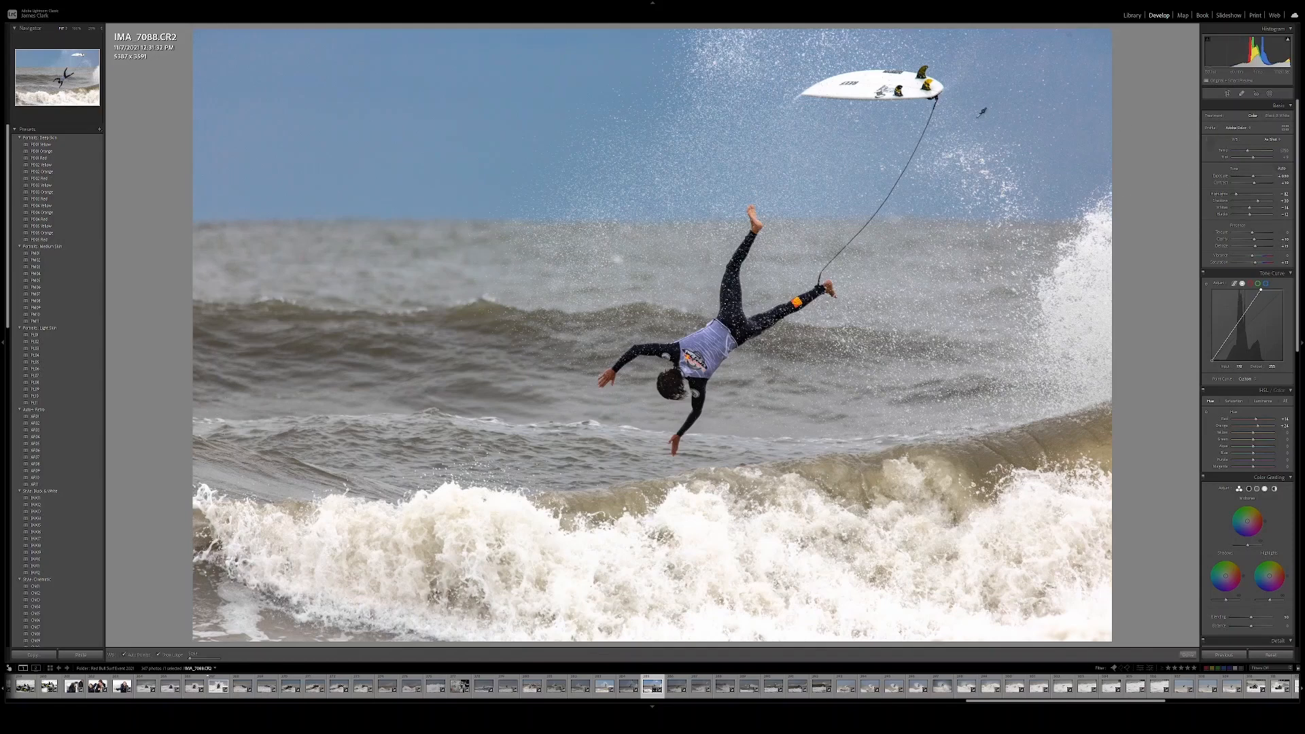
click(871, 84)
key(ctrl+z)
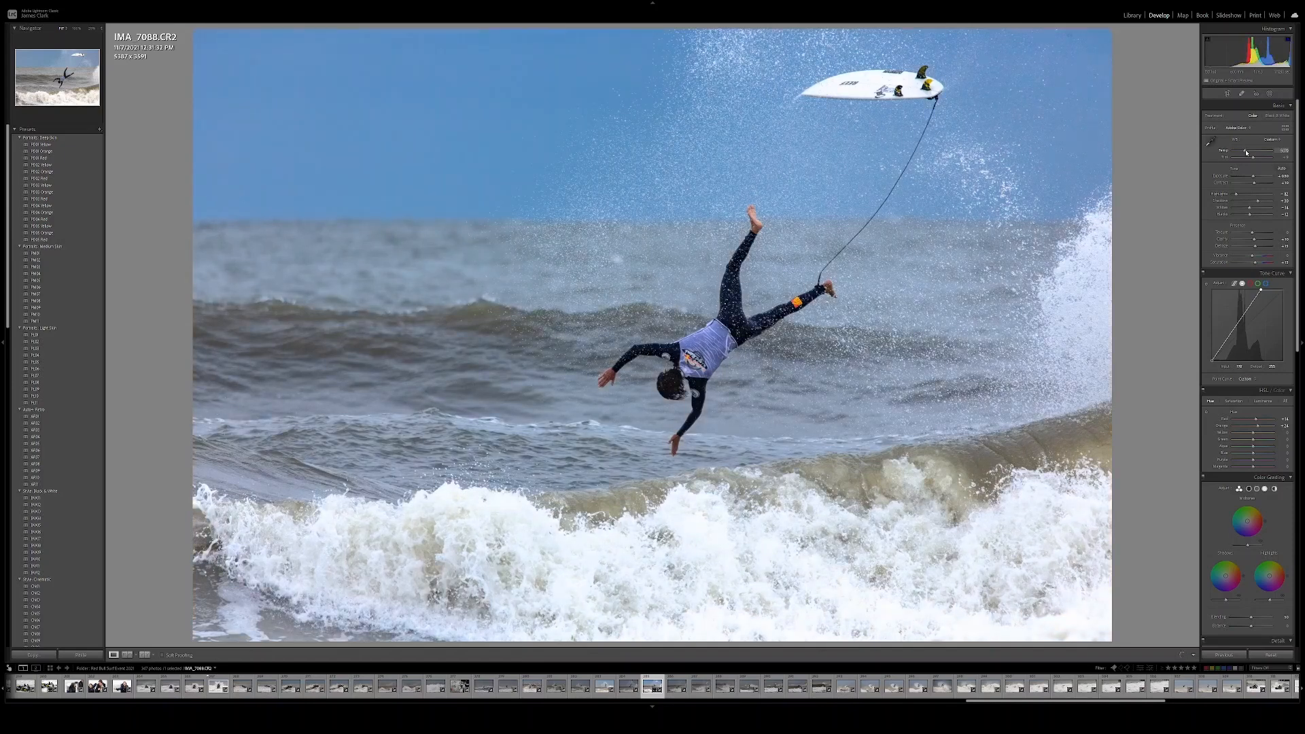
drag(1249, 152, 1253, 153)
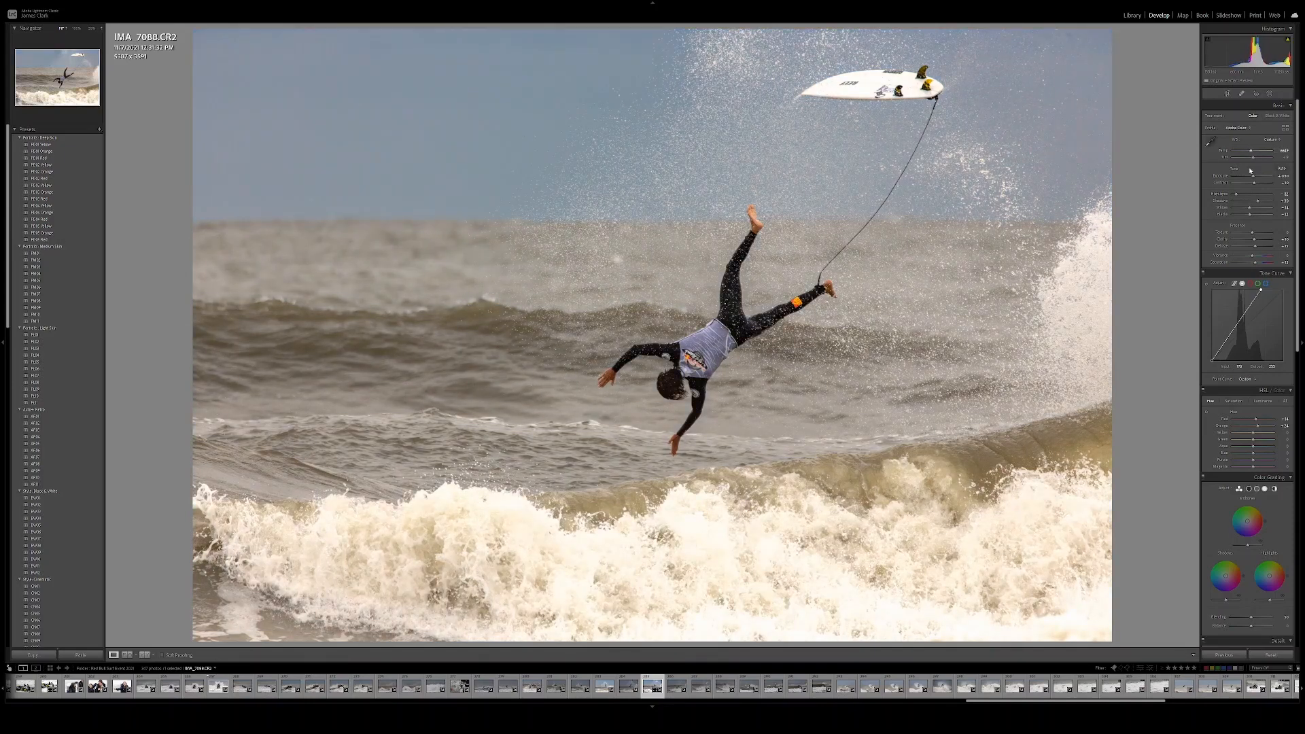
key(ctrl+z)
Compare the finished edit with the original unedited photo
key(backslash)
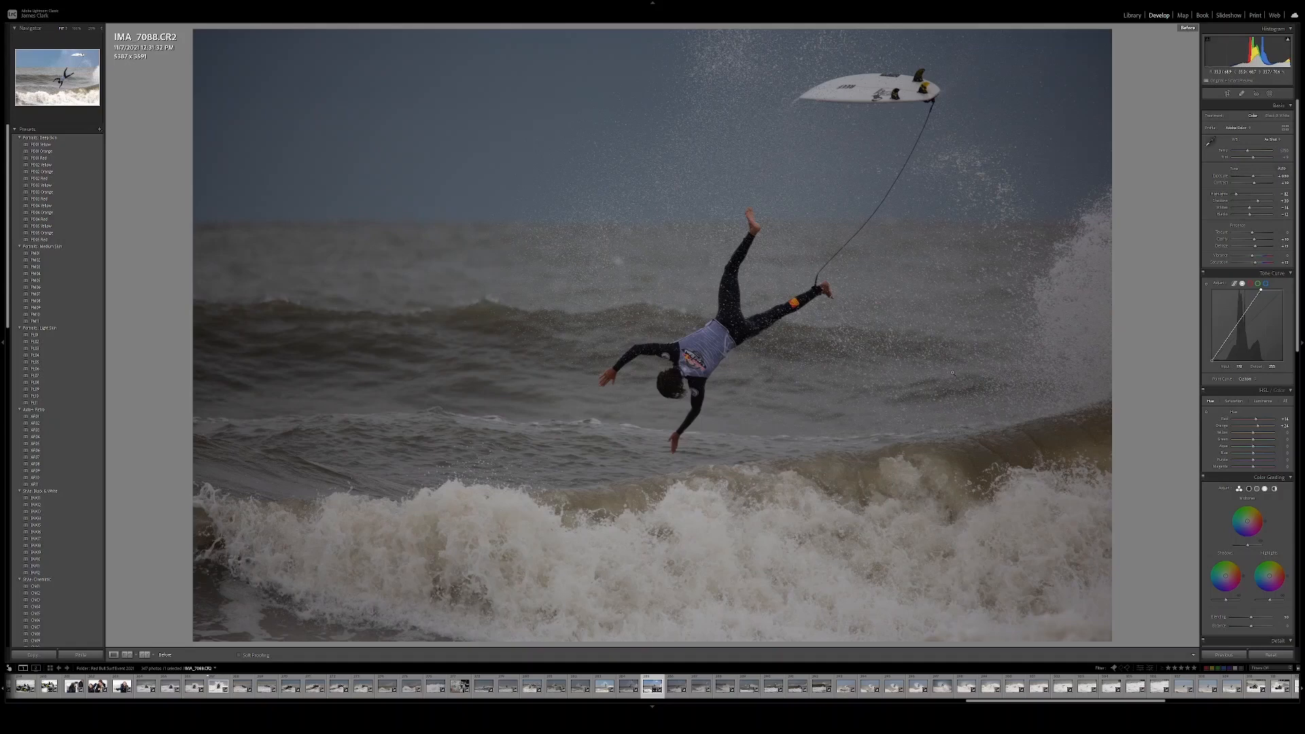
key(backslash)
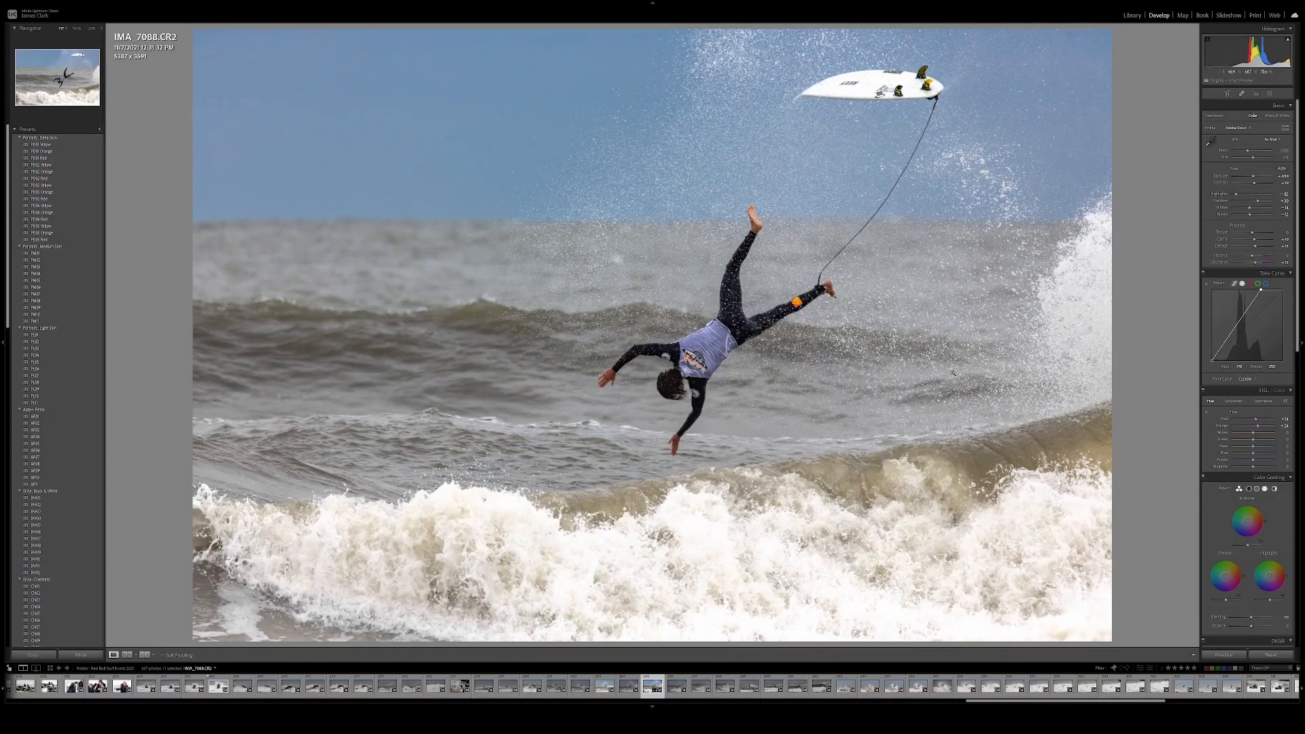